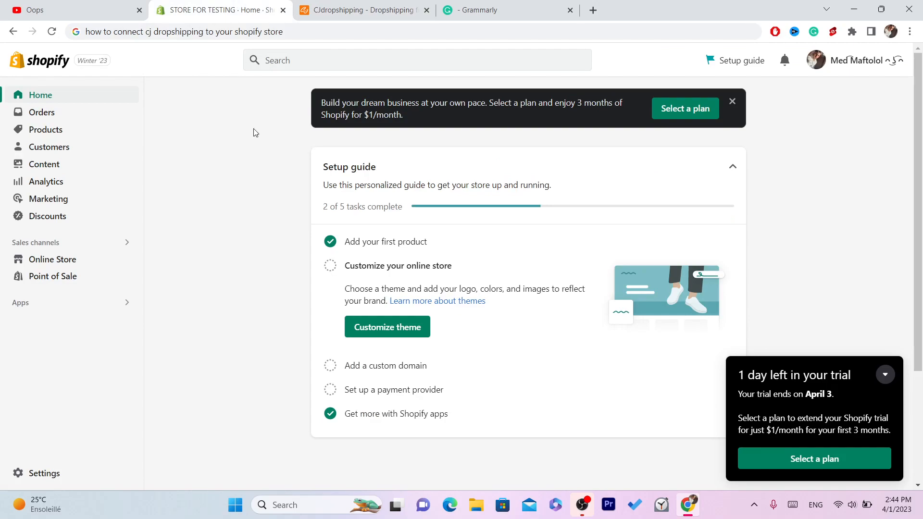
pyautogui.click(317, 8)
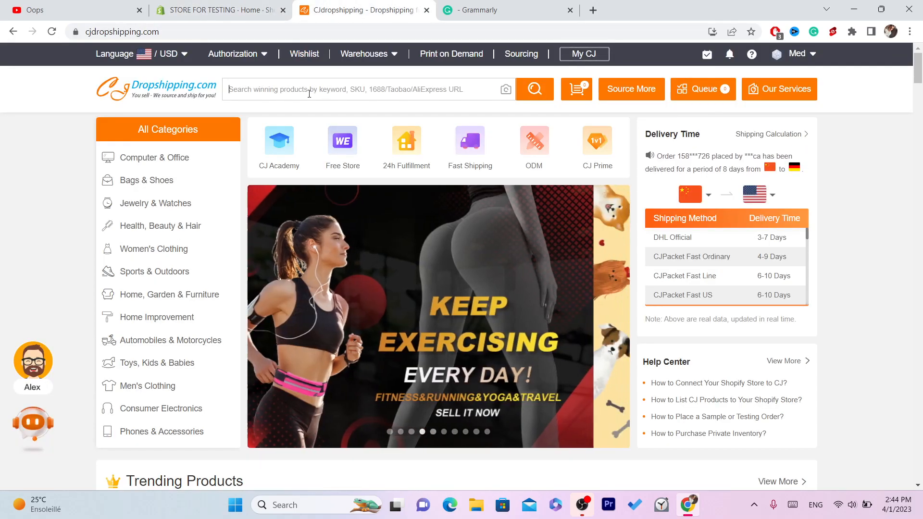
pyautogui.click(240, 6)
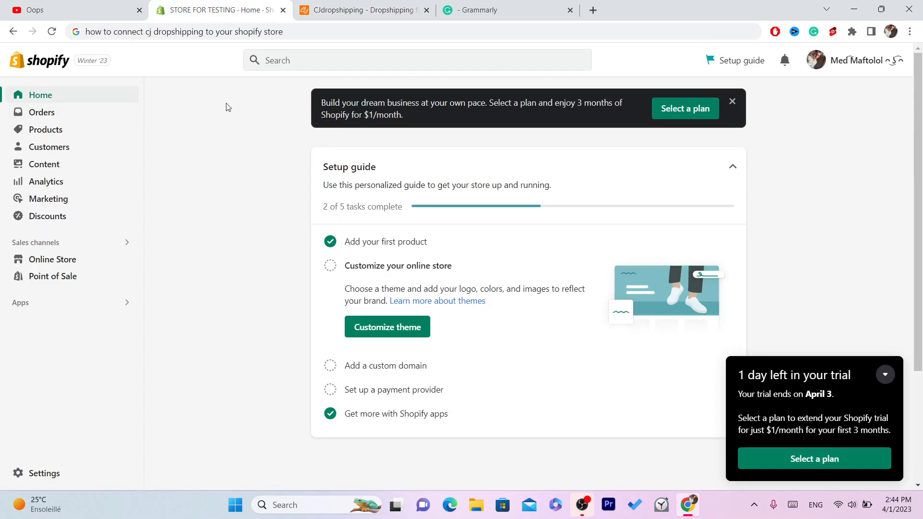
pyautogui.click(358, 5)
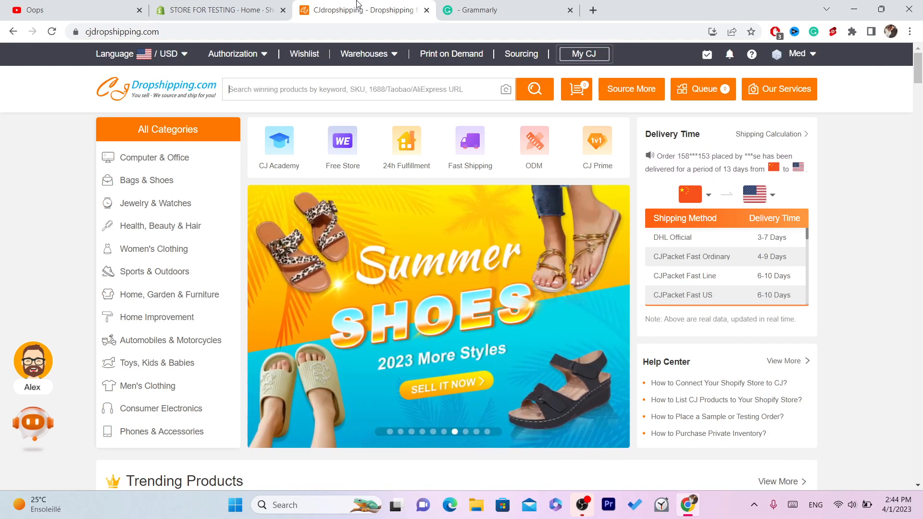
pyautogui.click(254, 6)
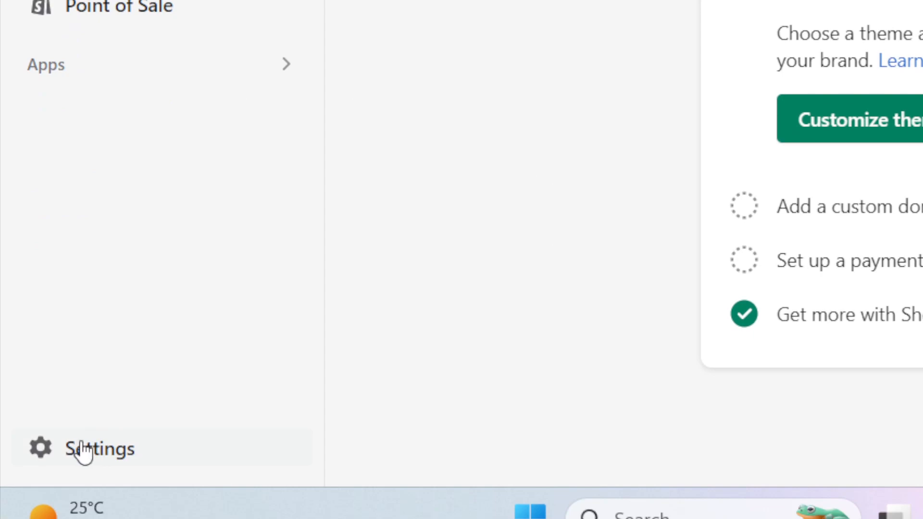
# - Open the Shopify App Store from the store's apps and sales channels settings
pyautogui.click(85, 451)
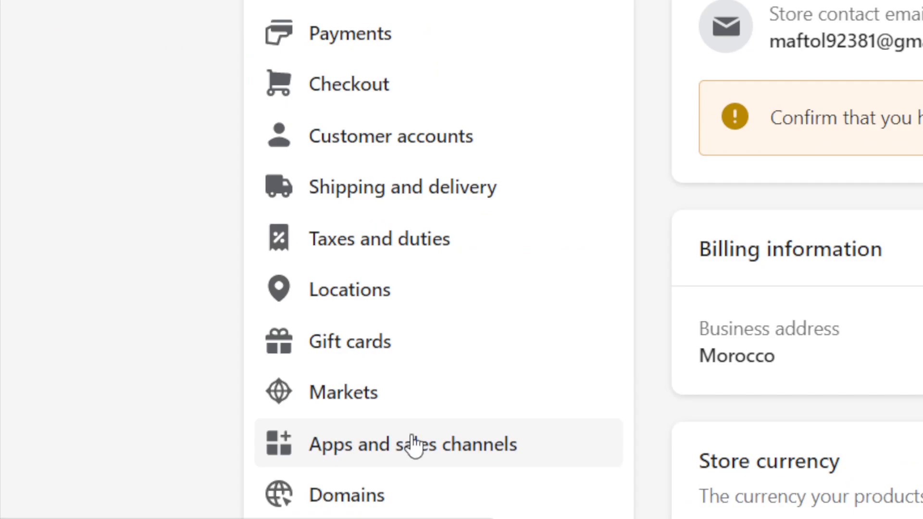
pyautogui.click(419, 447)
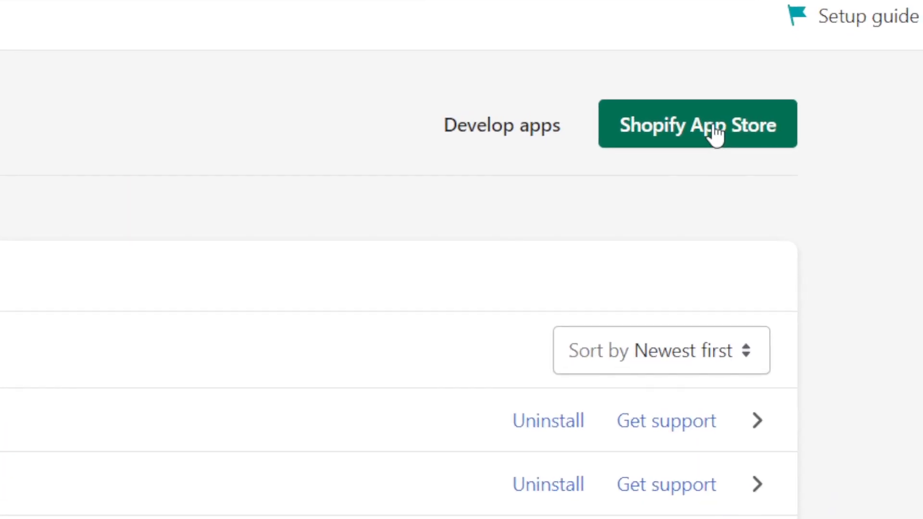
pyautogui.click(795, 130)
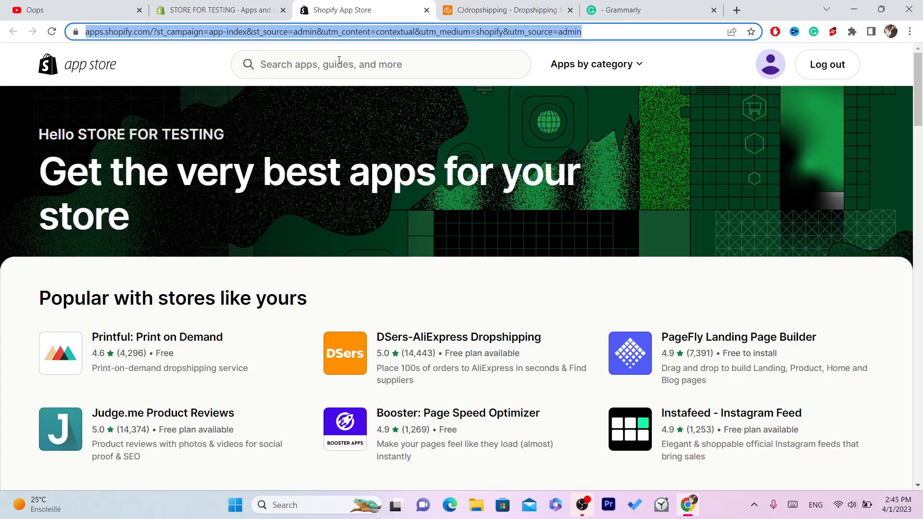
# - Search the Shopify App Store for "CJ DROPSHIPPING"
pyautogui.click(339, 60)
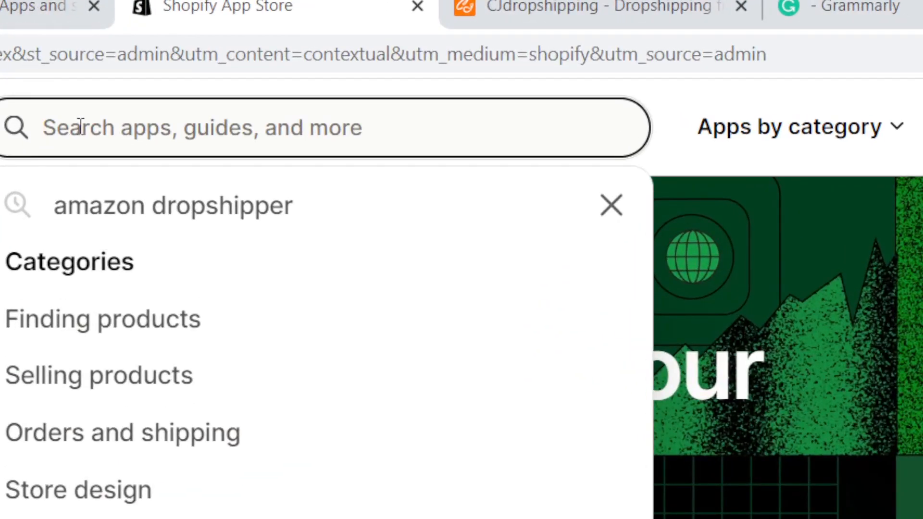
pyautogui.write('CJ ')
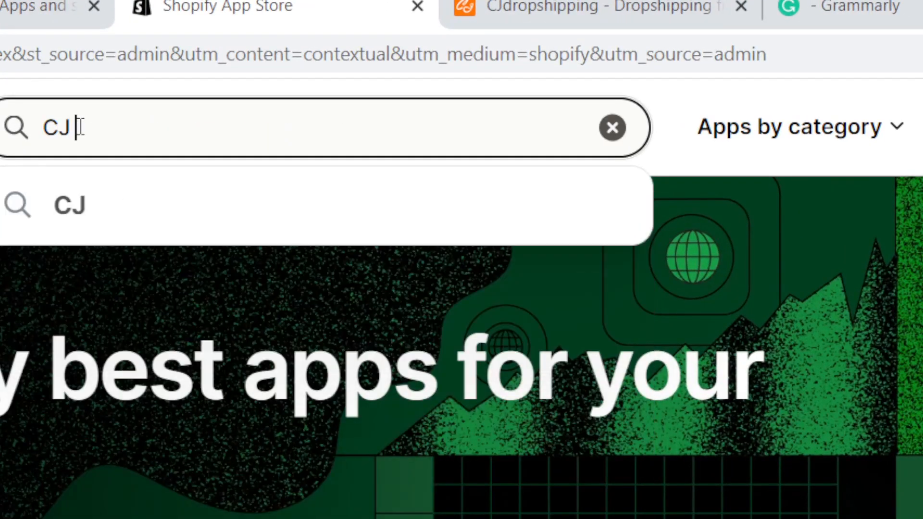
pyautogui.write('DROPSH')
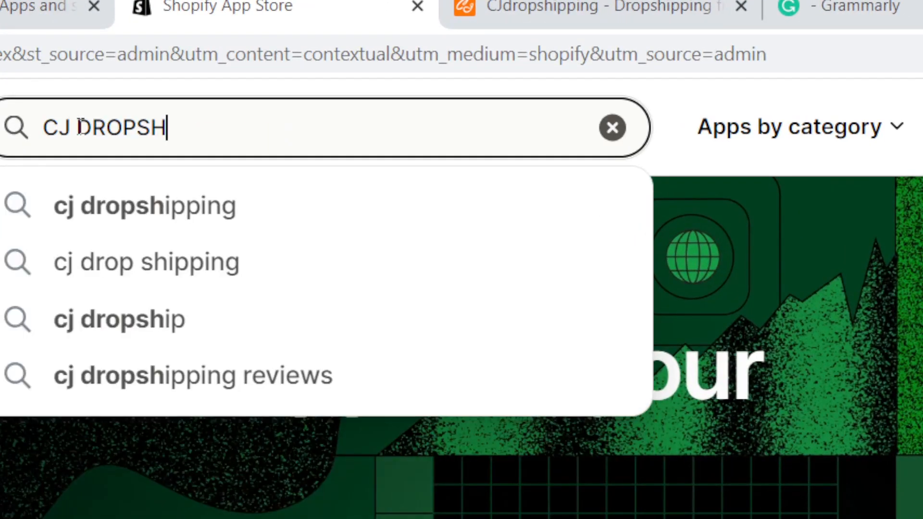
pyautogui.write('IPPING')
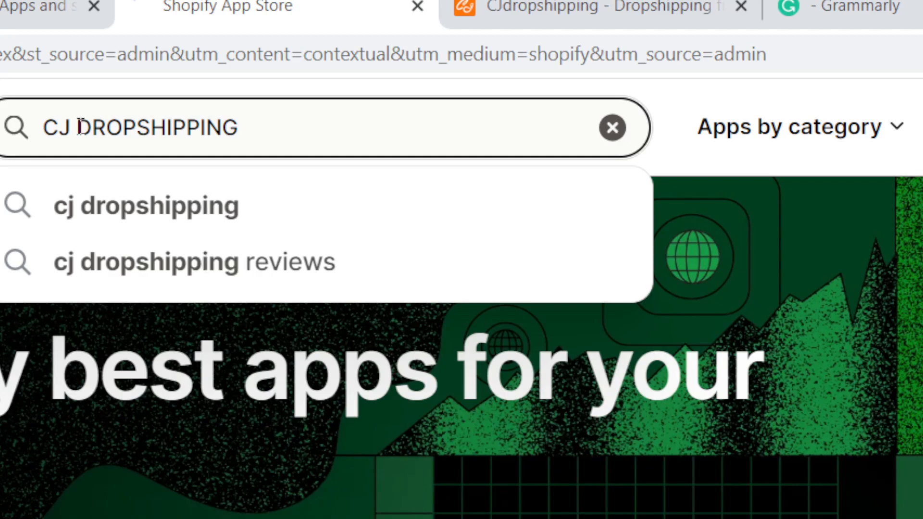
pyautogui.press('Return')
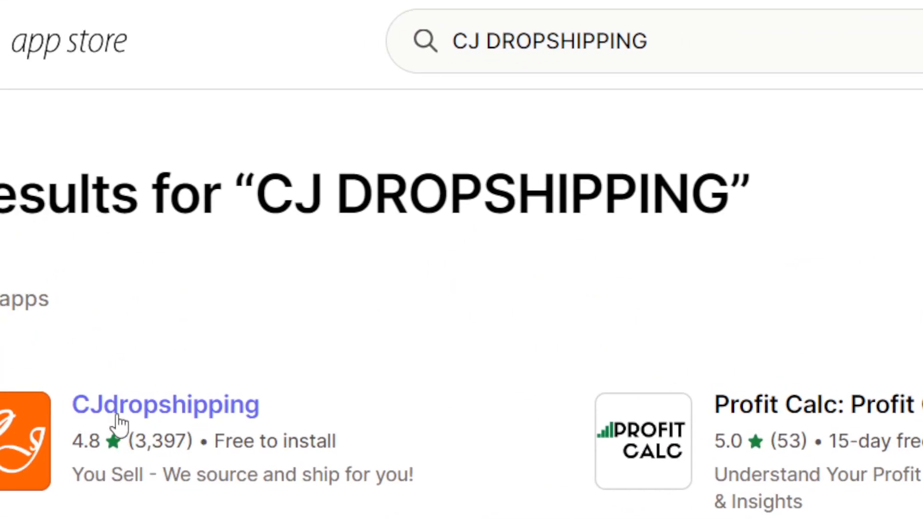
# - Open the CJdropshipping app listing and install the app on the store
pyautogui.click(118, 422)
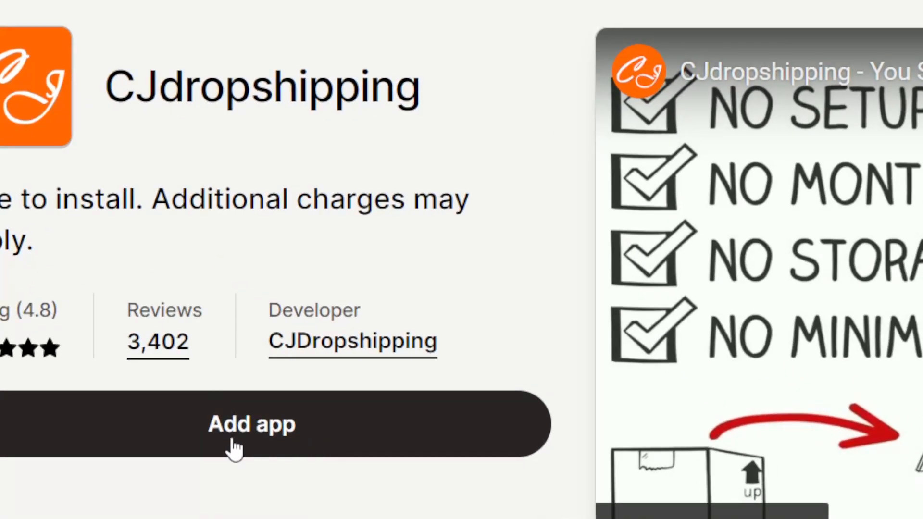
pyautogui.click(233, 442)
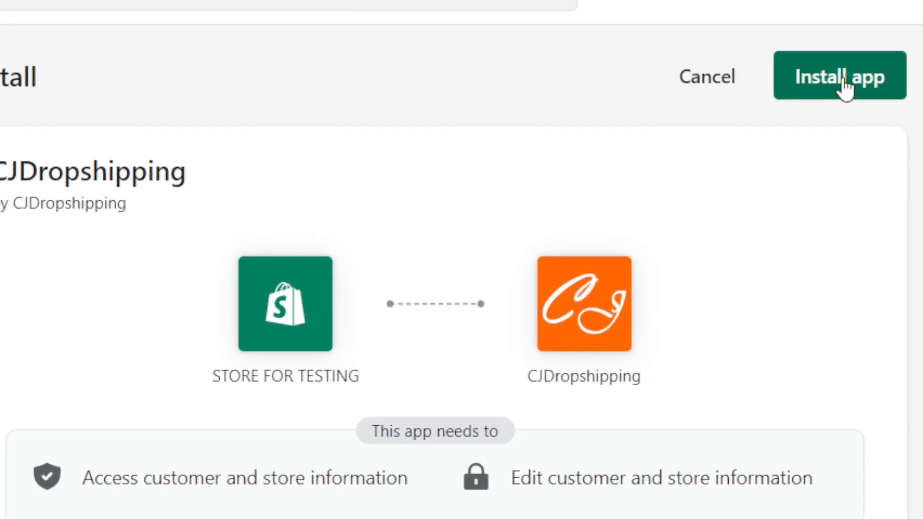
pyautogui.click(846, 88)
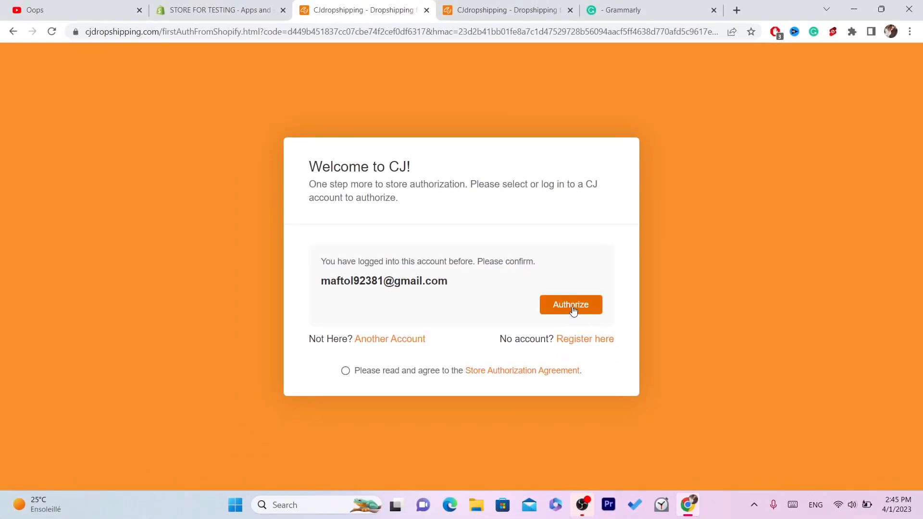
# - Authorize the store with the already logged-in CJ account, accept the Store Authorization Agreement and dismiss the follow-up prompt
pyautogui.click(573, 310)
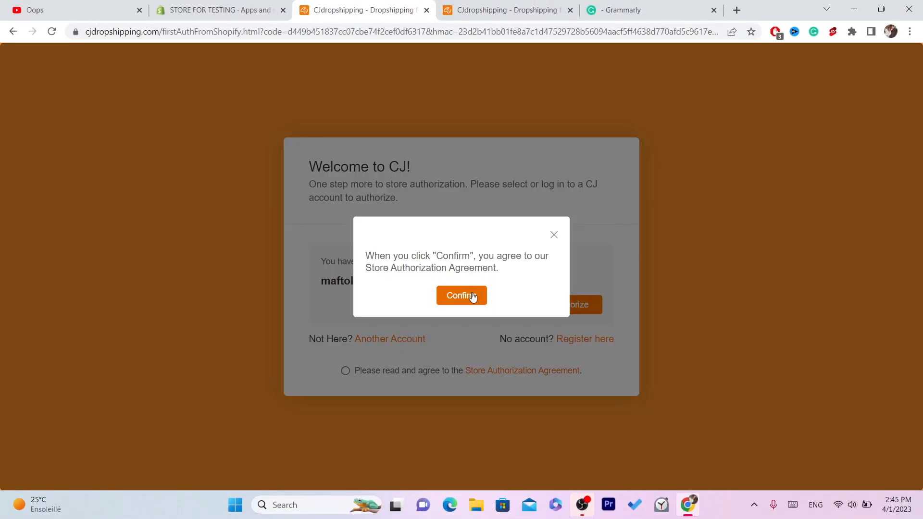
pyautogui.click(457, 297)
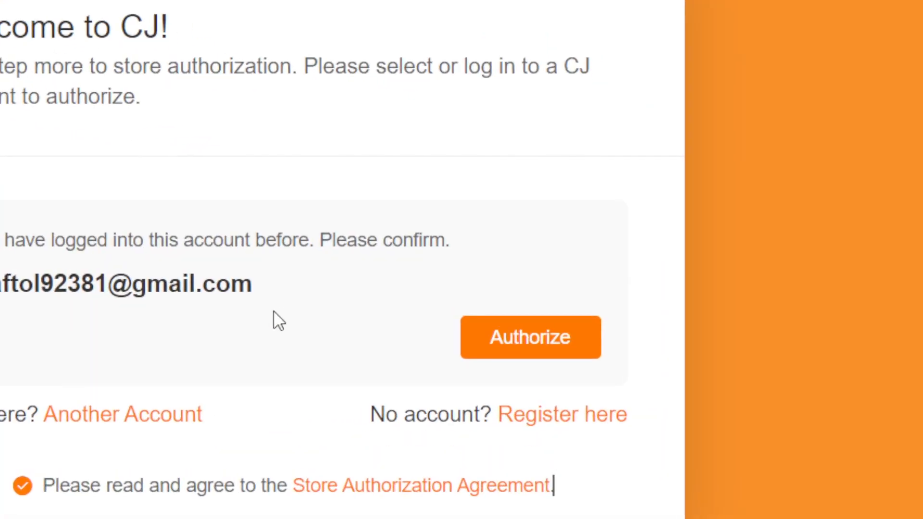
pyautogui.click(505, 352)
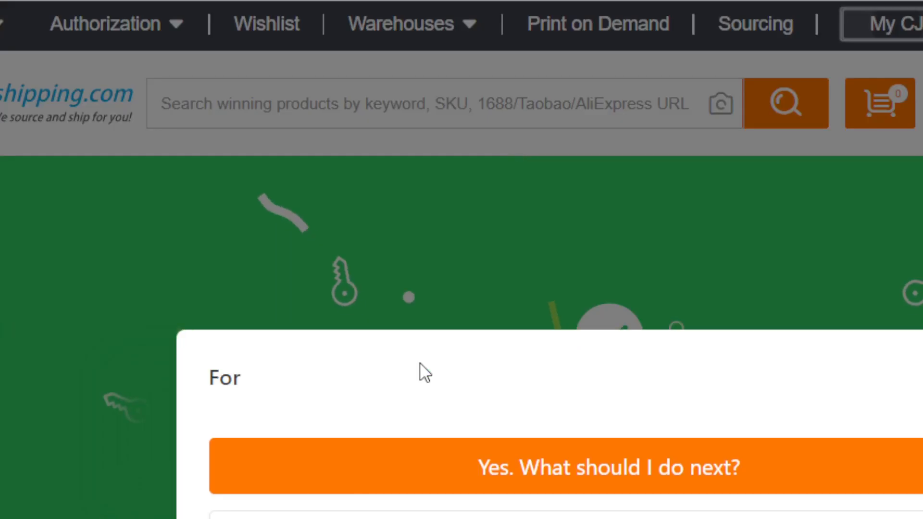
pyautogui.click(845, 276)
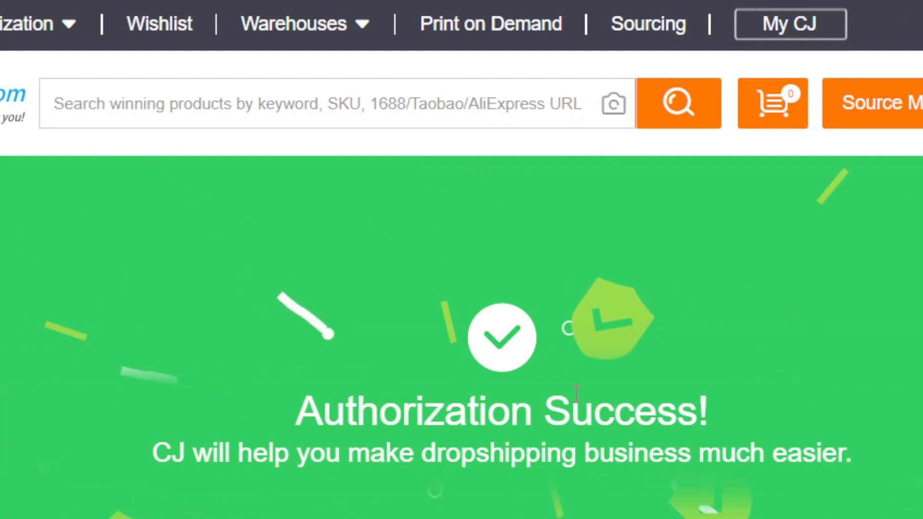
pyautogui.moveTo(249, 391); pyautogui.dragTo(874, 445)
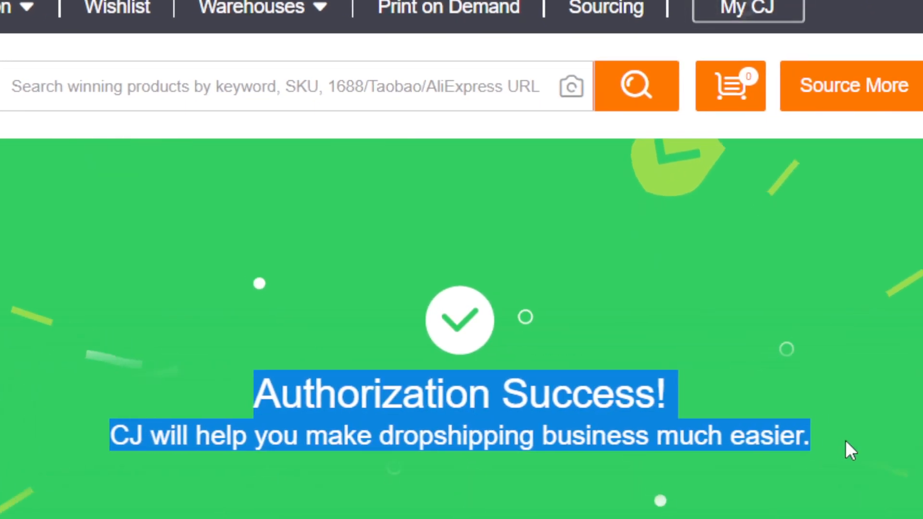
pyautogui.click(194, 356)
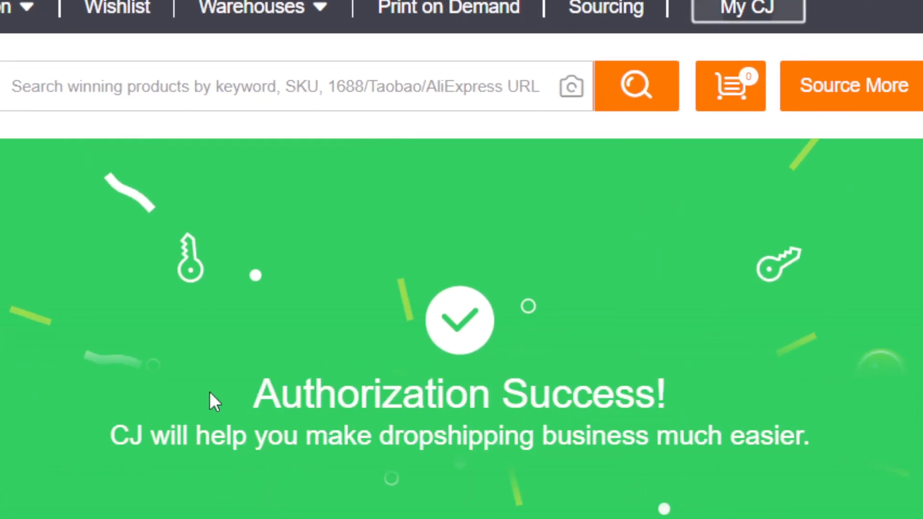
pyautogui.moveTo(219, 393); pyautogui.dragTo(732, 400)
# - Open the Shopify store authorization list in CJ and dismiss the assistant's welcome popup
pyautogui.moveTo(237, 53)
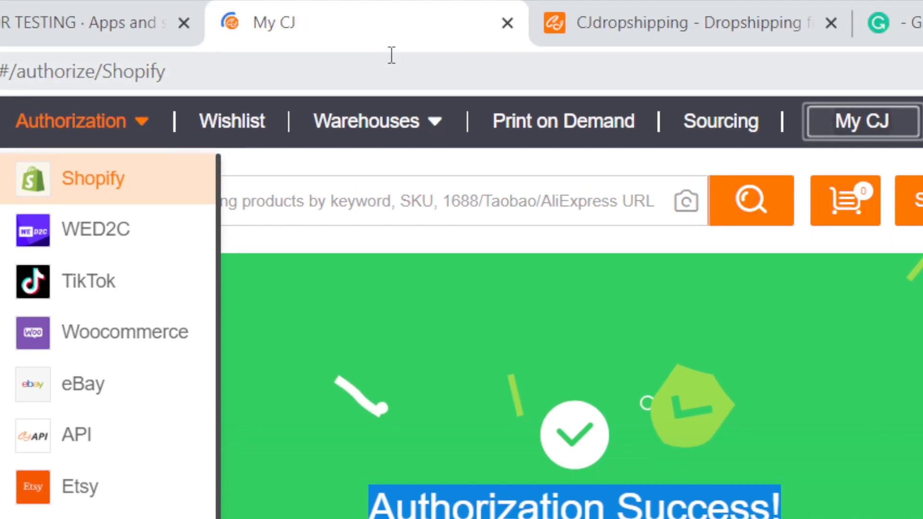
pyautogui.click(392, 55)
pyautogui.click(392, 55)
pyautogui.tripleClick(391, 55)
pyautogui.doubleClick(392, 55)
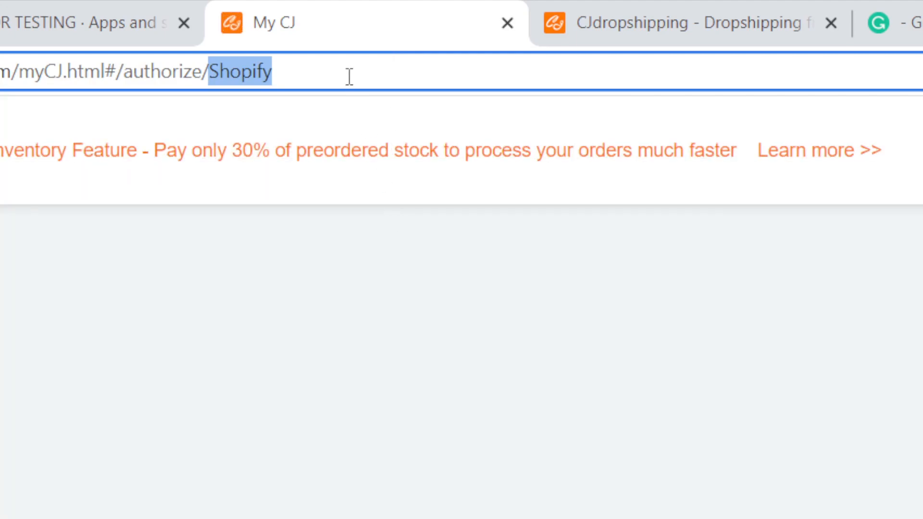
pyautogui.click(349, 77)
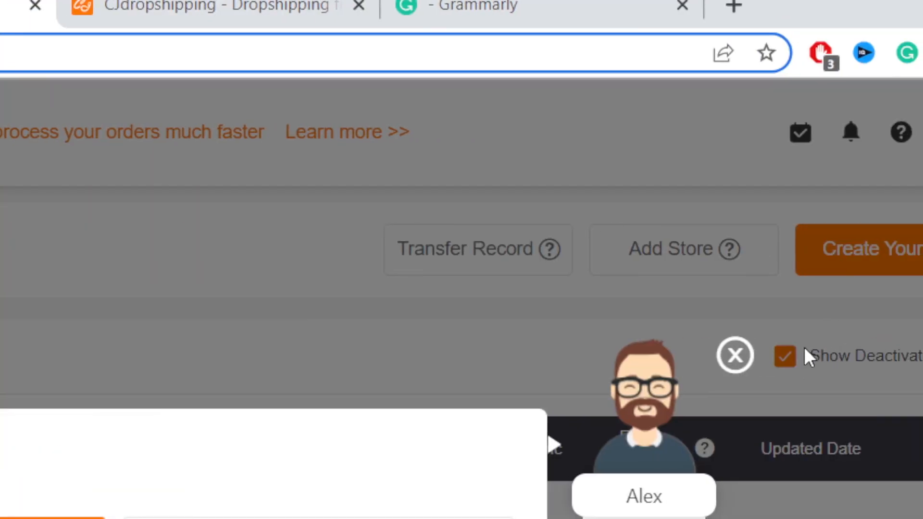
pyautogui.click(742, 358)
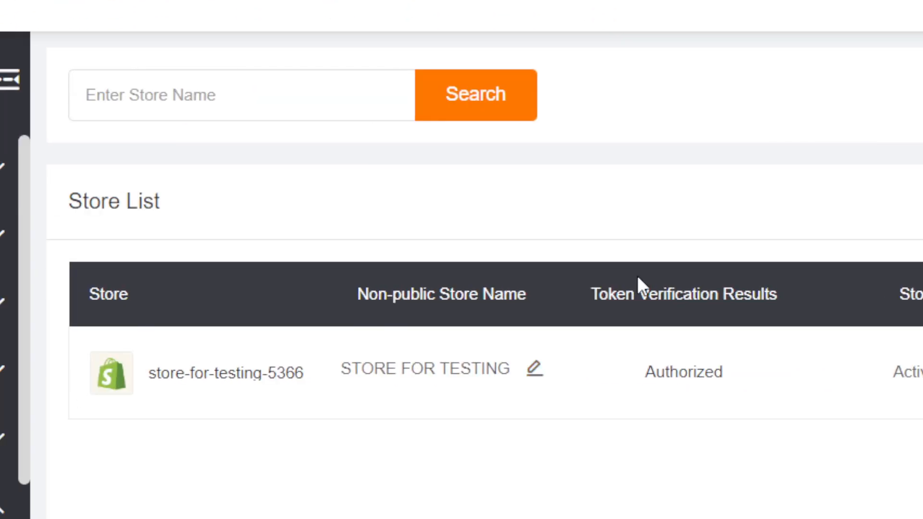
# - Go through the Shopify authorization instructions for adding a store and try starting another authorization from them
pyautogui.click(838, 99)
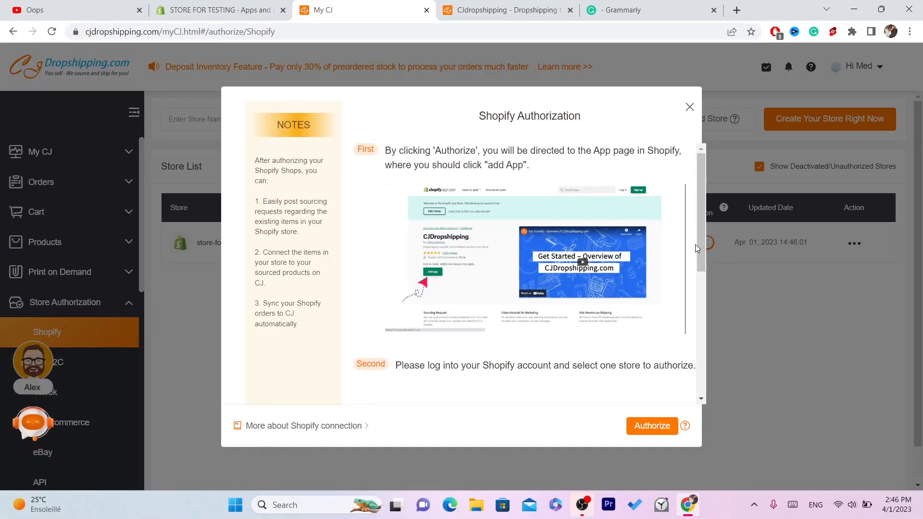
pyautogui.moveTo(702, 252); pyautogui.dragTo(705, 437)
pyautogui.click(662, 436)
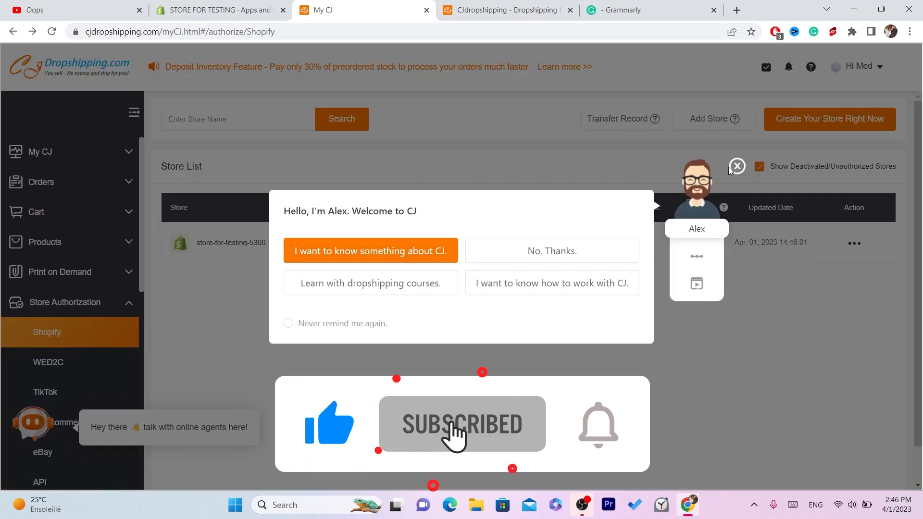
pyautogui.click(737, 165)
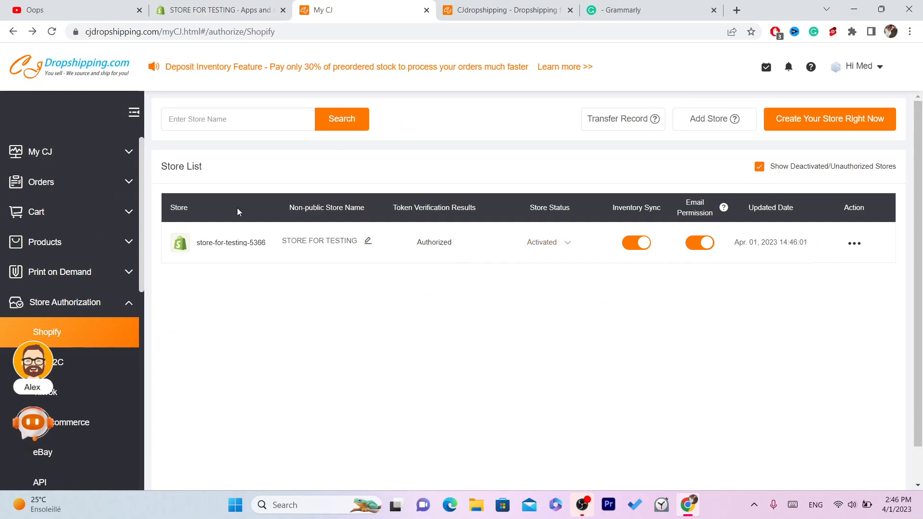
# - Switch to the Shopify admin and highlight the store's myshopify.com address in the store settings
pyautogui.click(216, 10)
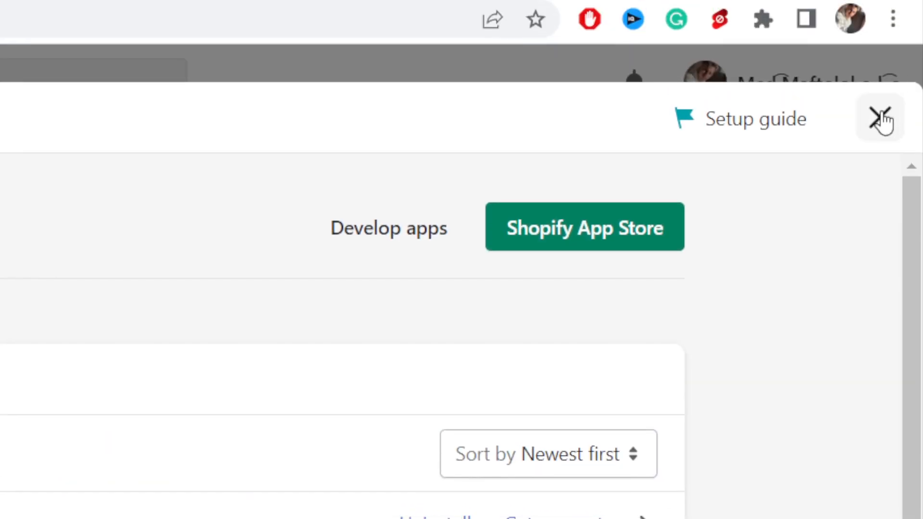
pyautogui.click(880, 118)
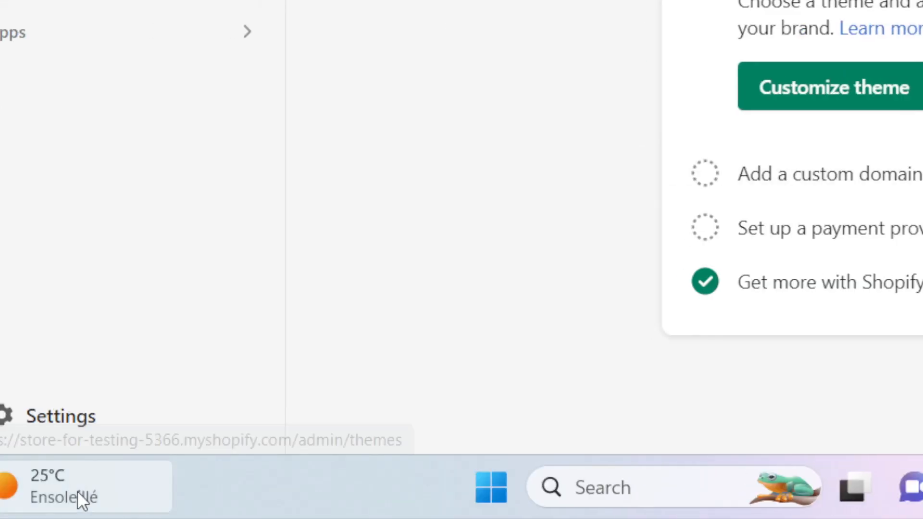
pyautogui.click(45, 425)
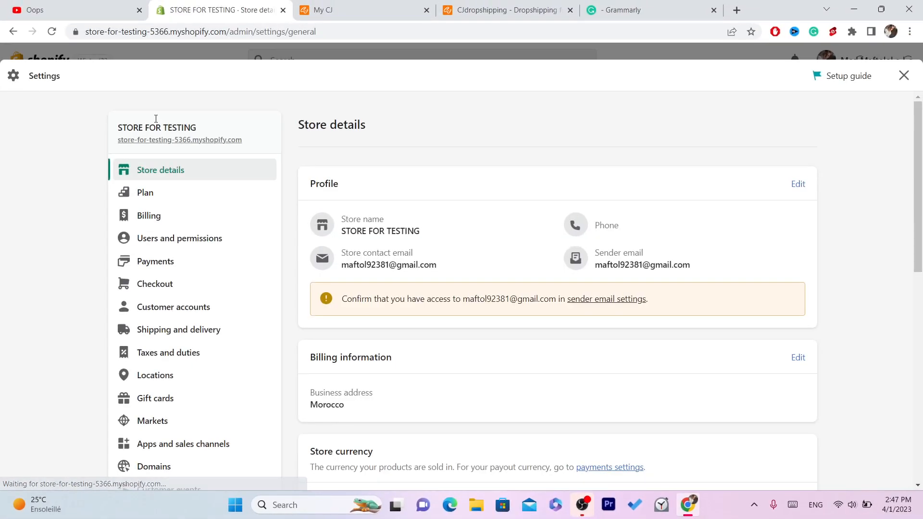
pyautogui.moveTo(241, 140); pyautogui.dragTo(112, 140)
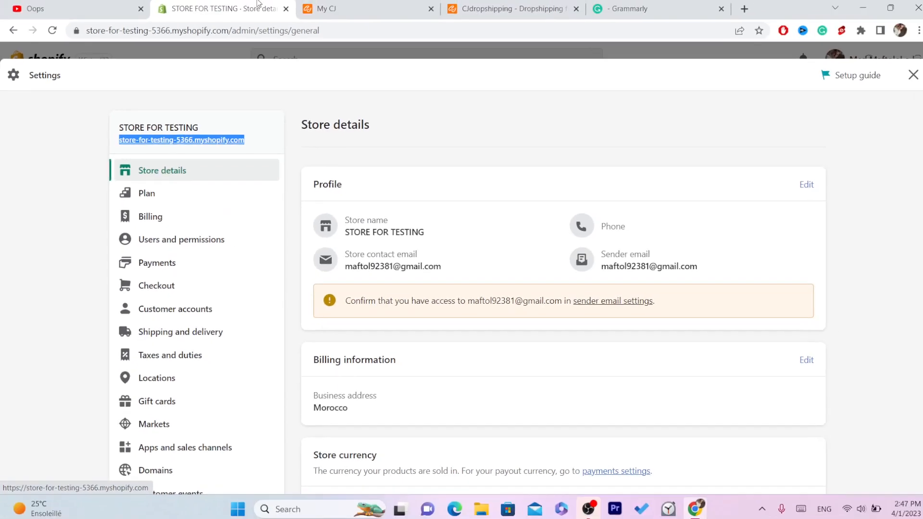
# - Return to CJ, open the CJdropshipping homepage, dismiss any popup and bring up the trending products
pyautogui.click(343, 6)
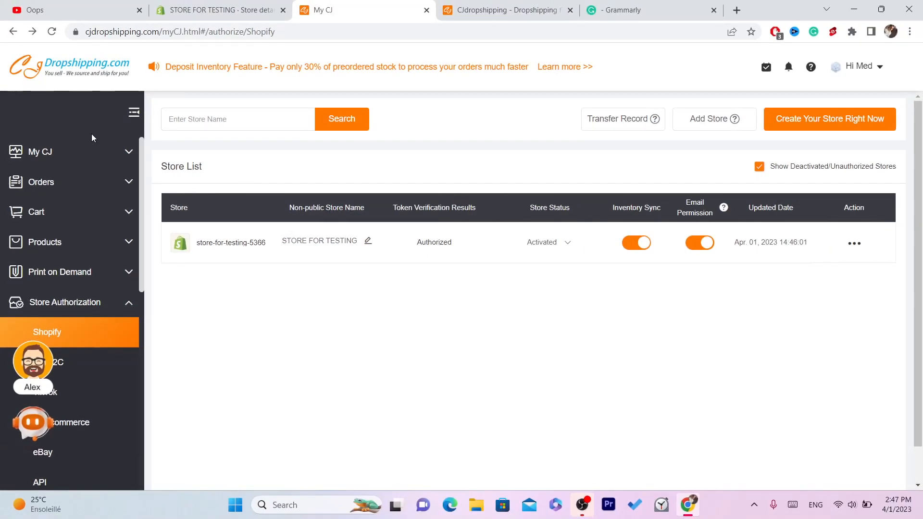
pyautogui.click(84, 162)
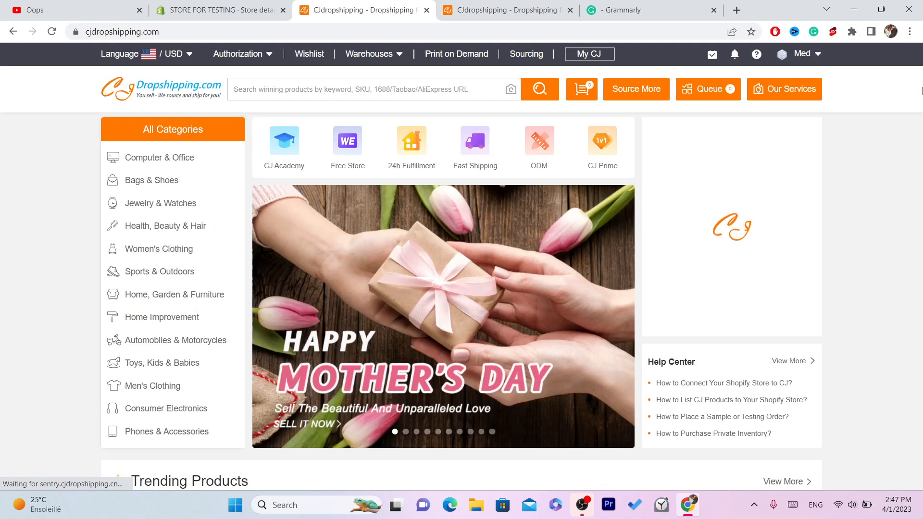
pyautogui.click(922, 89)
pyautogui.click(731, 165)
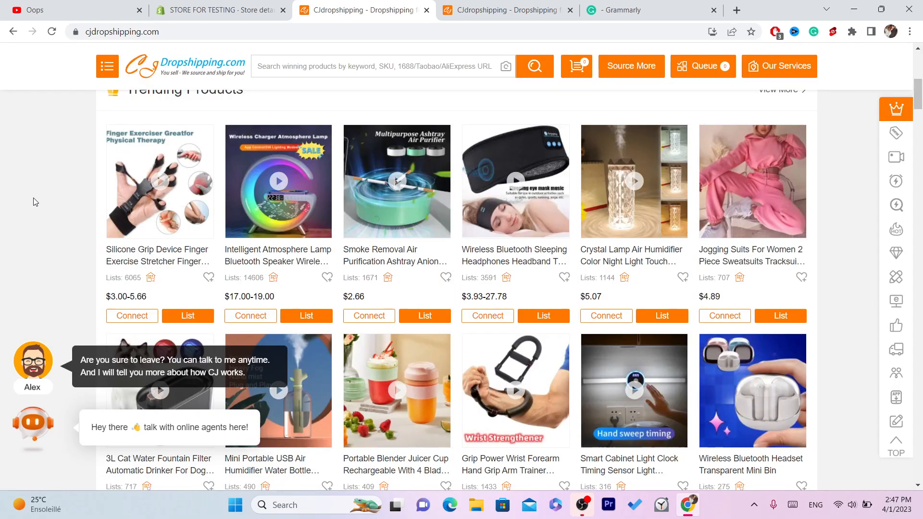
# - Open the rainbow leather bracelets product from the Super Deals section and look through its page
pyautogui.moveTo(921, 101); pyautogui.dragTo(921, 170)
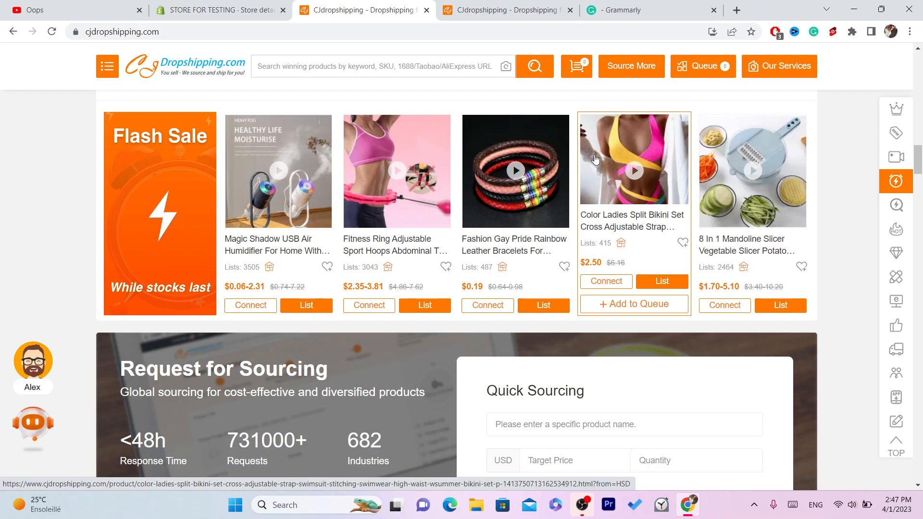
pyautogui.moveTo(918, 155)
pyautogui.mouseDown()
pyautogui.moveTo(921, 205)
pyautogui.moveTo(921, 145)
pyautogui.mouseUp()
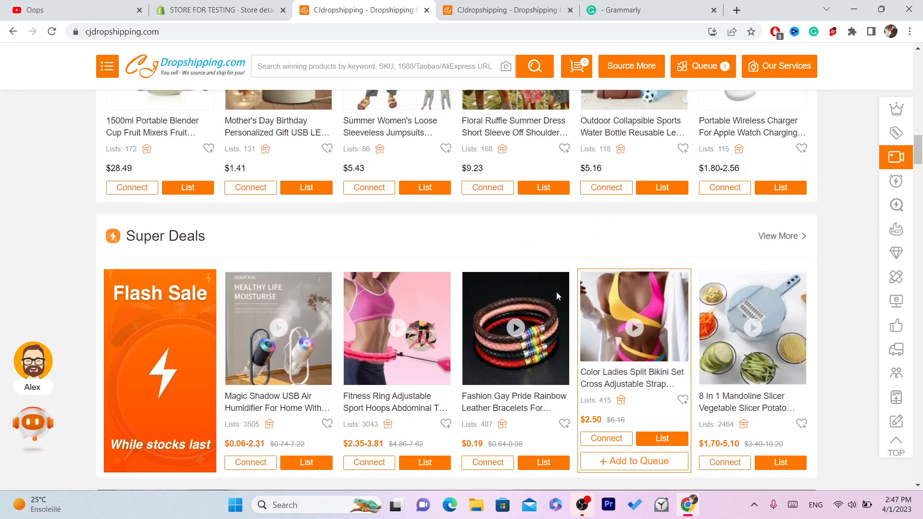
pyautogui.click(519, 307)
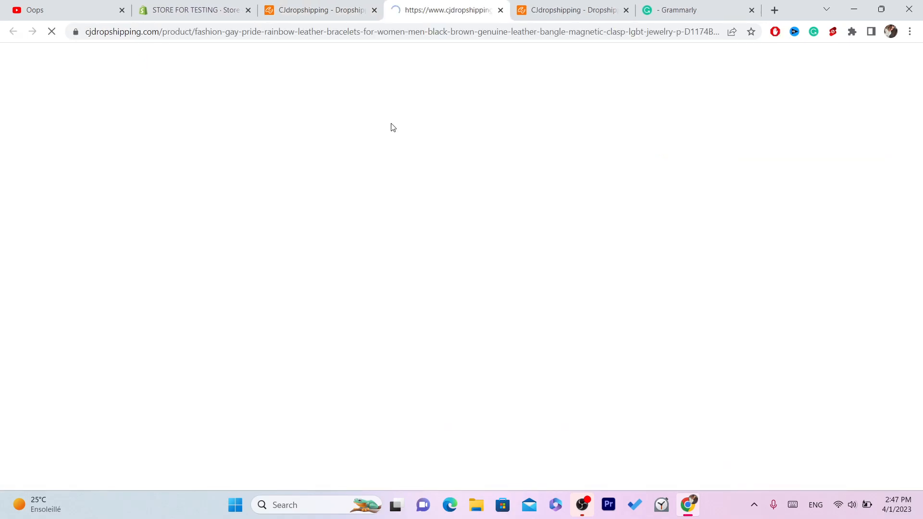
pyautogui.click(464, 30)
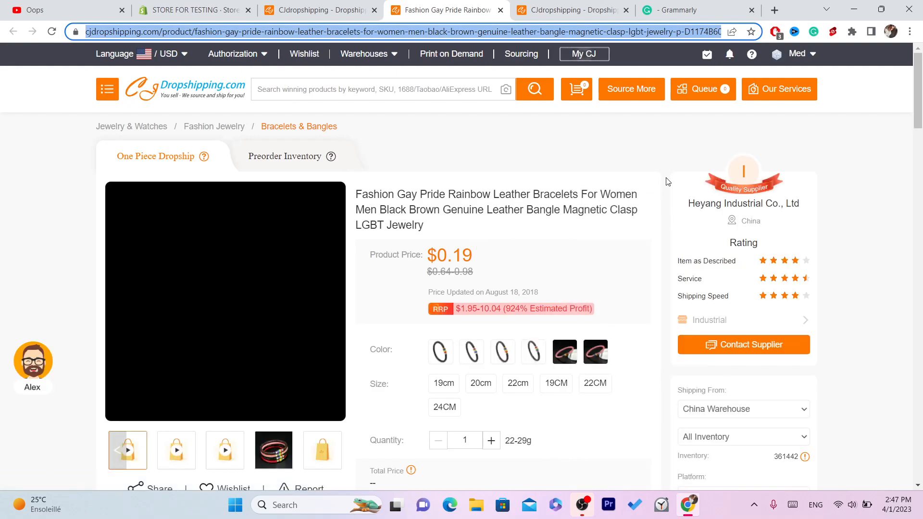
pyautogui.moveTo(921, 102); pyautogui.dragTo(921, 164)
# - Switch to the Shopify admin, close the store settings and view the store's product list
pyautogui.click(194, 9)
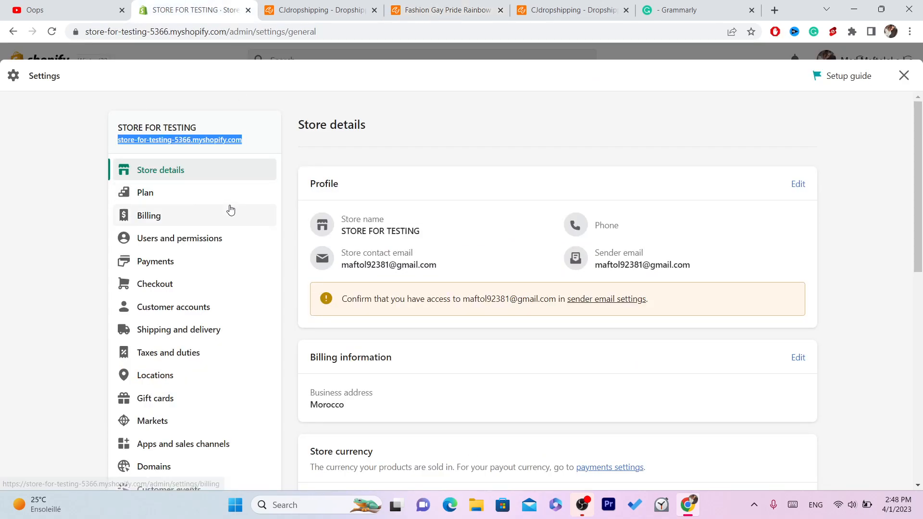
pyautogui.click(904, 76)
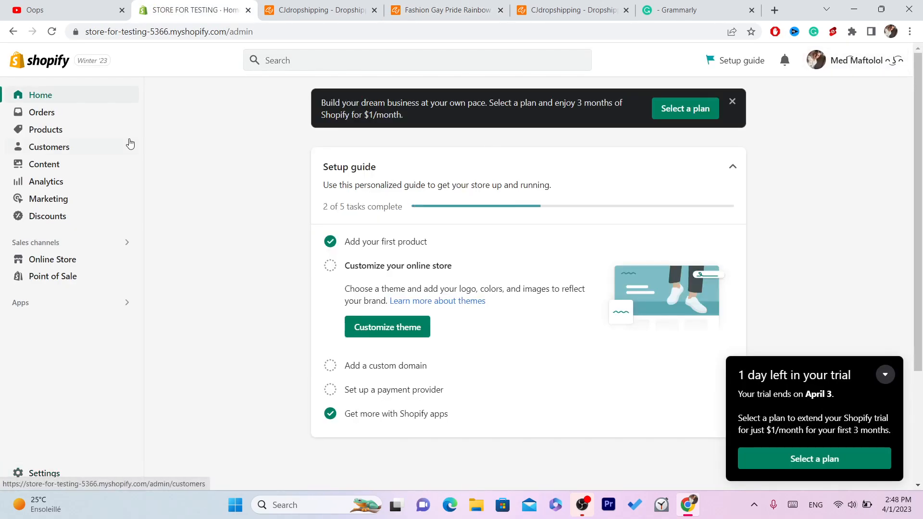
pyautogui.click(62, 130)
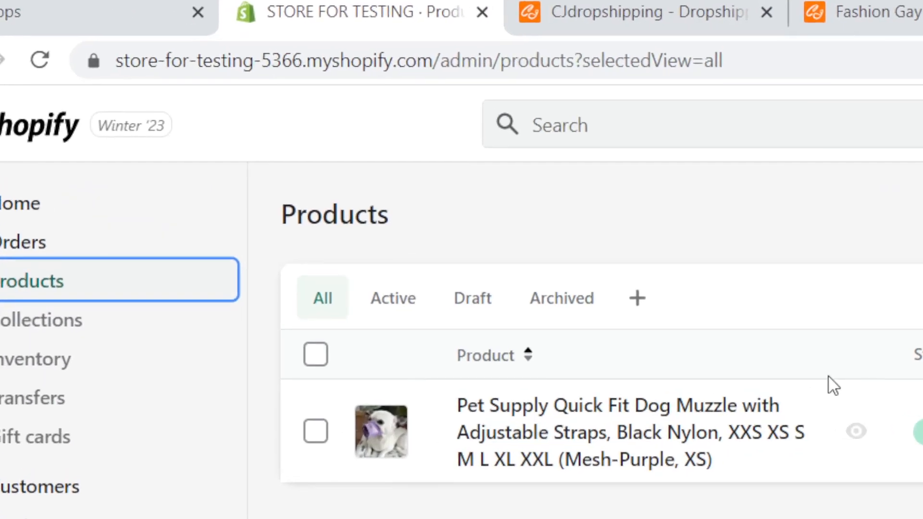
pyautogui.hotkey('ctrl', 'Tab')
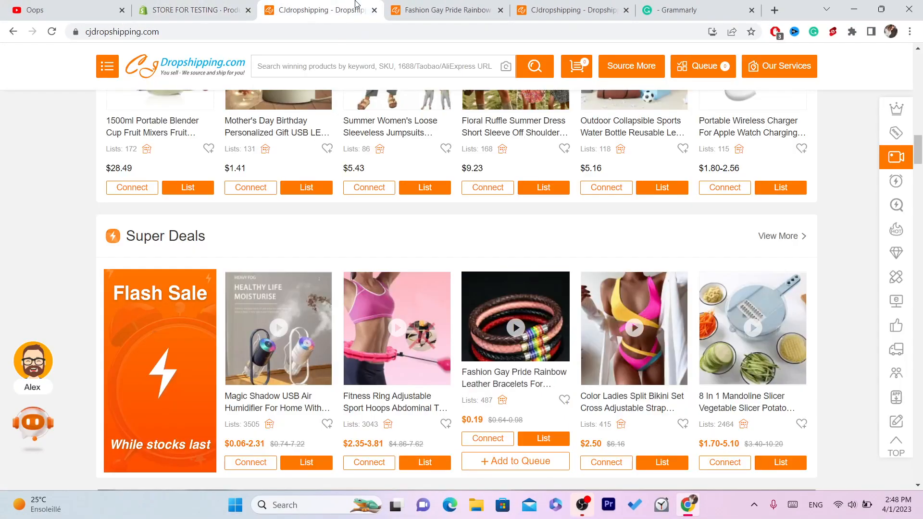
pyautogui.click(463, 6)
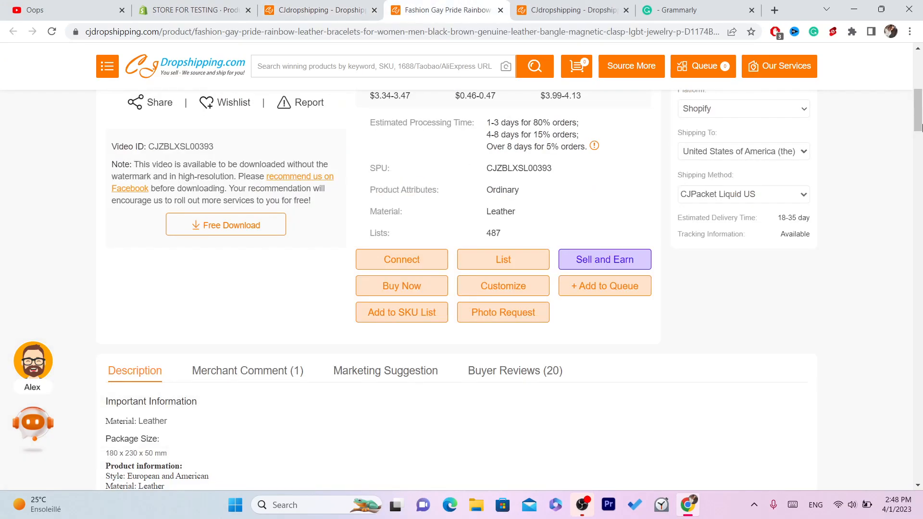
pyautogui.scroll(8, 921, 132)
pyautogui.scroll(-8, 921, 129)
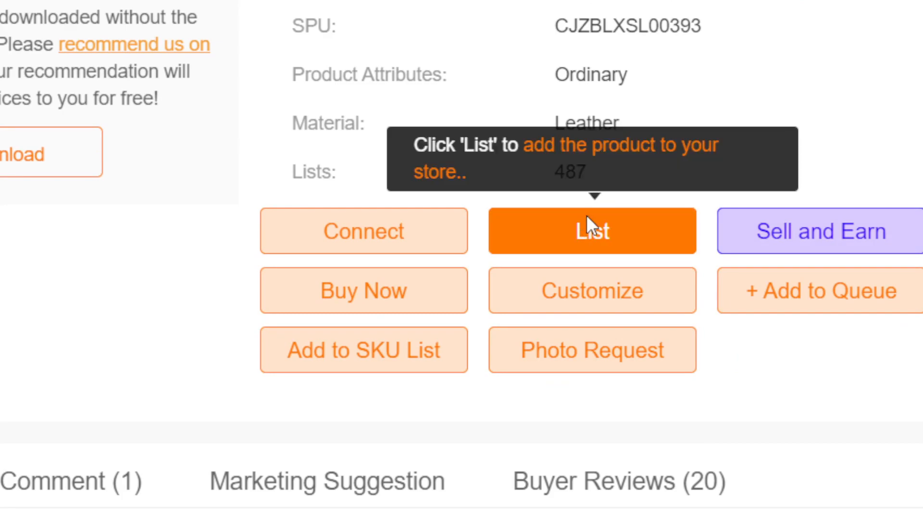
pyautogui.click(590, 226)
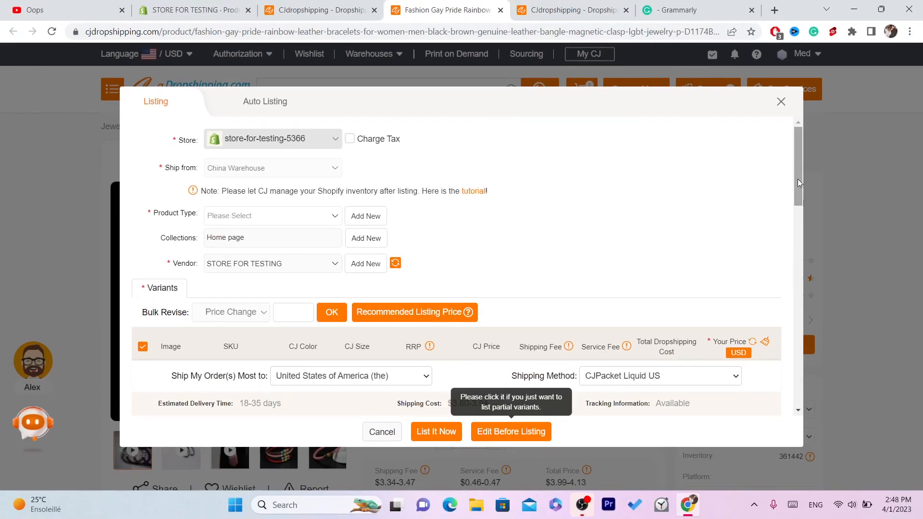
pyautogui.moveTo(801, 211); pyautogui.dragTo(786, 111)
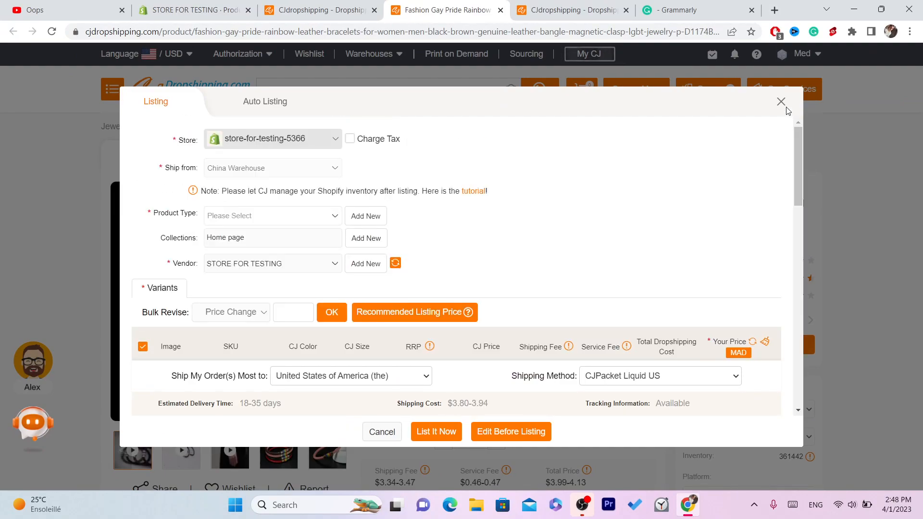
pyautogui.click(781, 101)
# - From the CJ homepage's Super Deals, open the Magic Shadow USB Air Humidifier product and look over its details
pyautogui.click(325, 6)
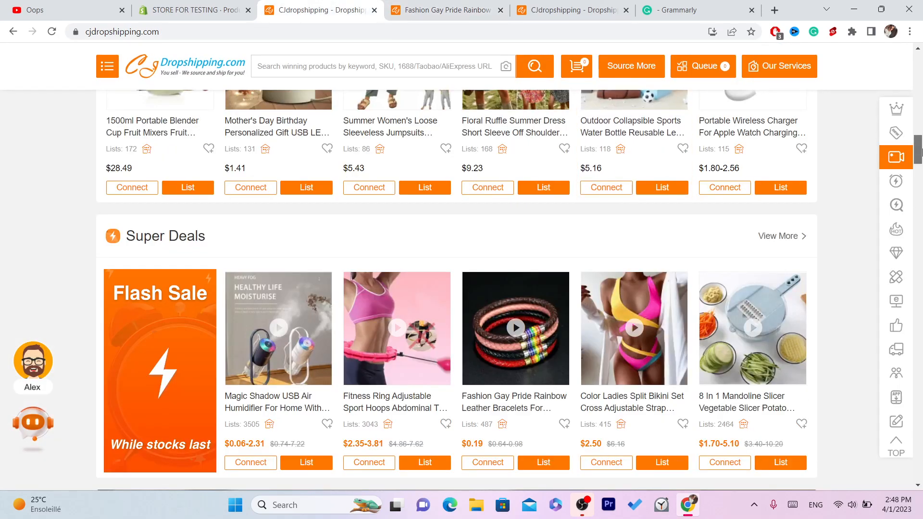
pyautogui.scroll(-2, 921, 167)
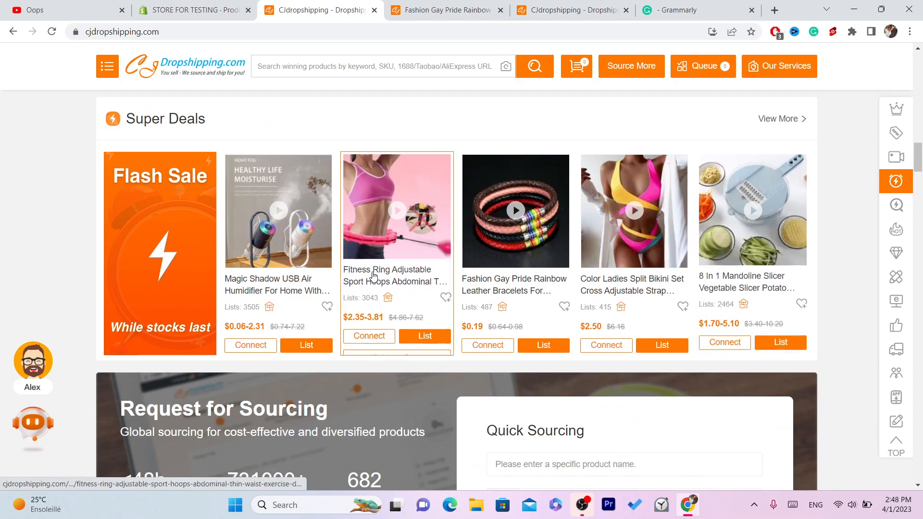
pyautogui.click(266, 267)
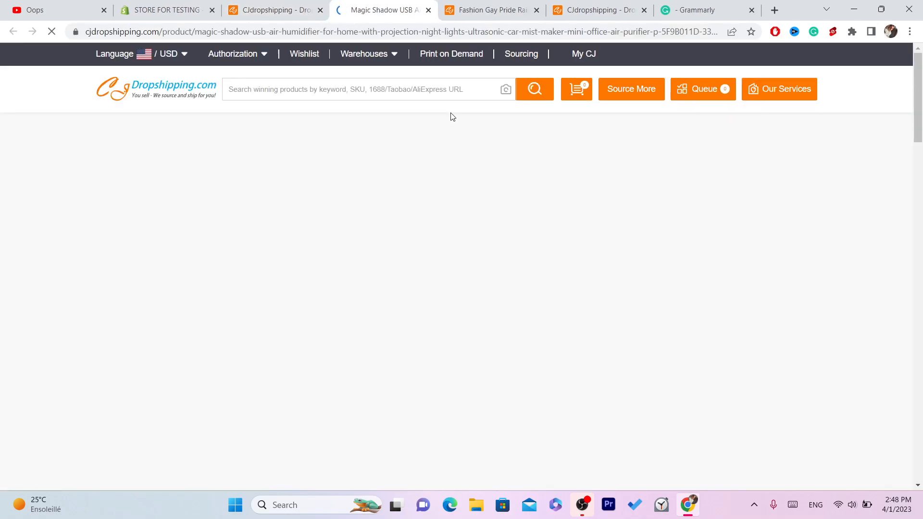
pyautogui.scroll(-2, 921, 98)
pyautogui.scroll(-1, 921, 99)
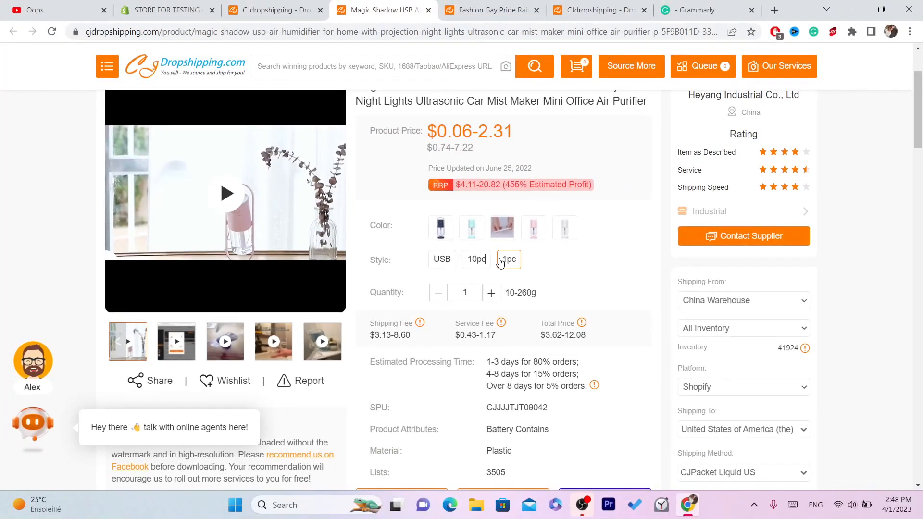
# - Choose the humidifier's 1pc style, open its store listing form and review the variants listed there
pyautogui.click(500, 261)
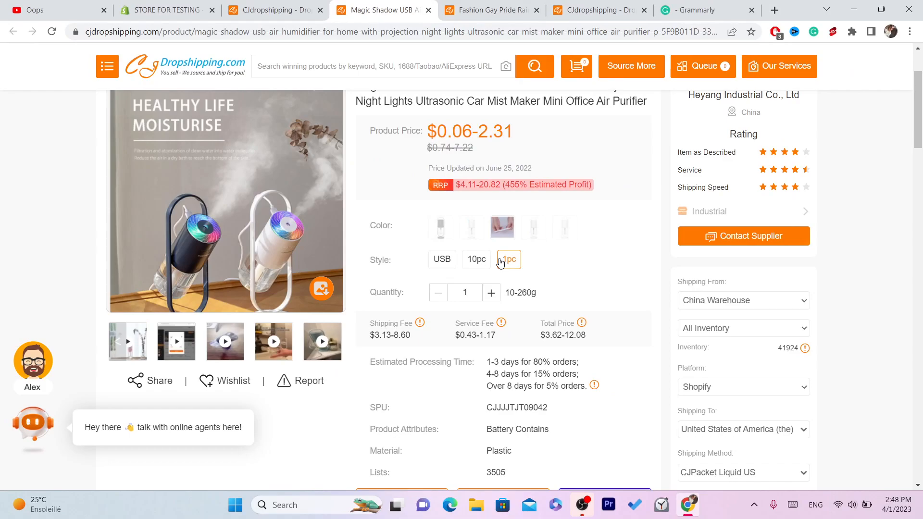
pyautogui.moveTo(922, 127); pyautogui.dragTo(922, 161)
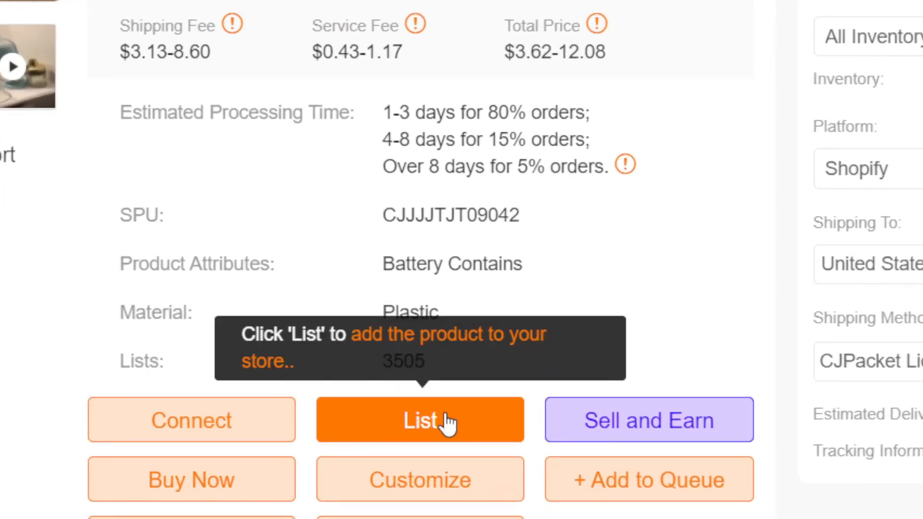
pyautogui.click(447, 422)
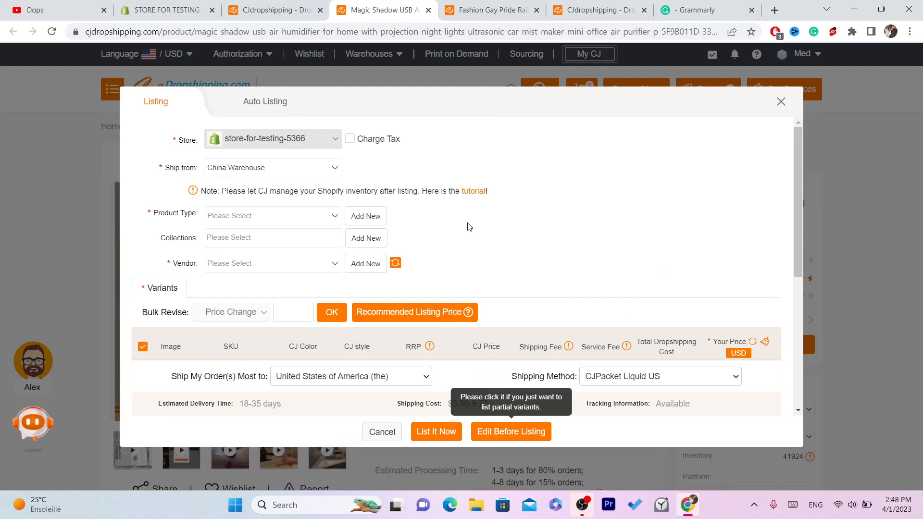
pyautogui.moveTo(800, 177); pyautogui.dragTo(797, 311)
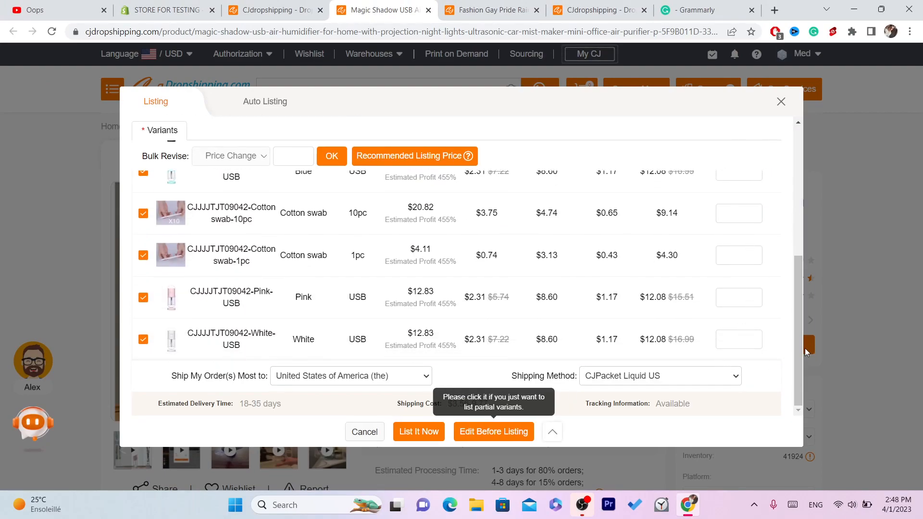
pyautogui.moveTo(798, 356); pyautogui.dragTo(799, 134)
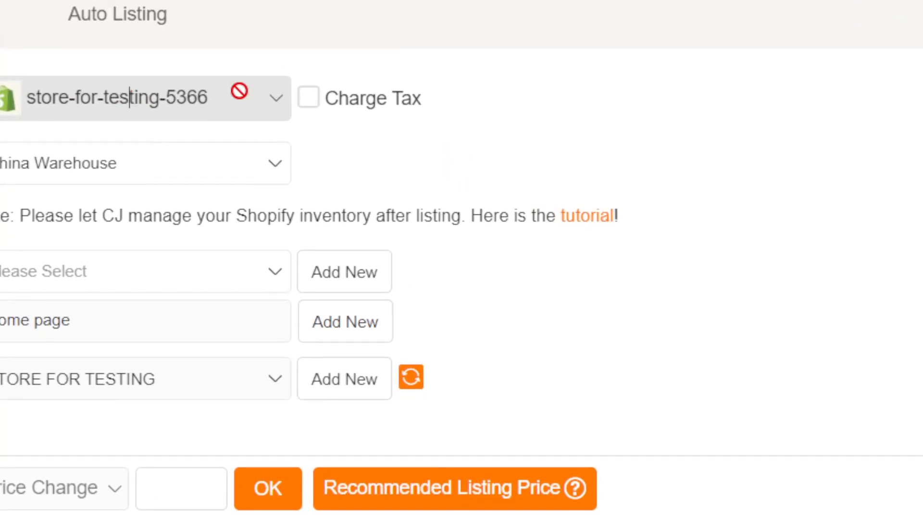
# - Check the store chosen in the listing form and select China Warehouse as the ship-from location
pyautogui.moveTo(142, 89); pyautogui.dragTo(304, 95)
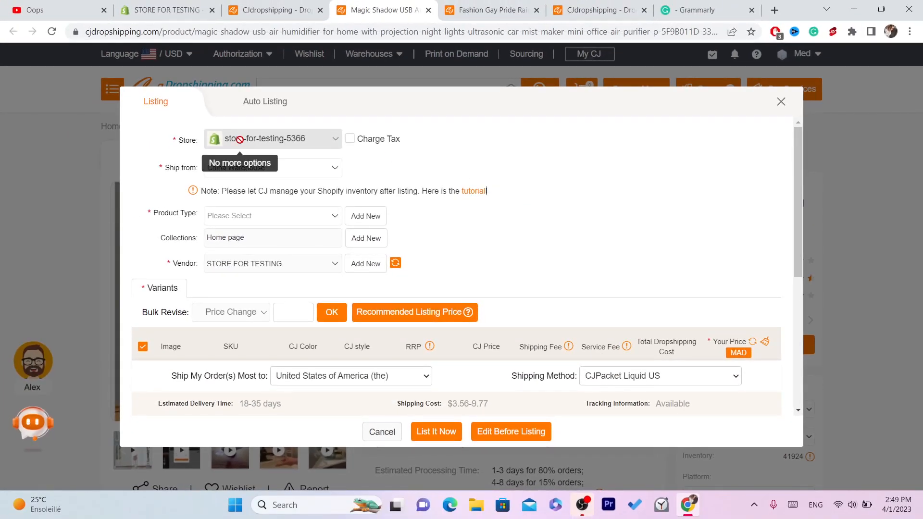
pyautogui.doubleClick(167, 165)
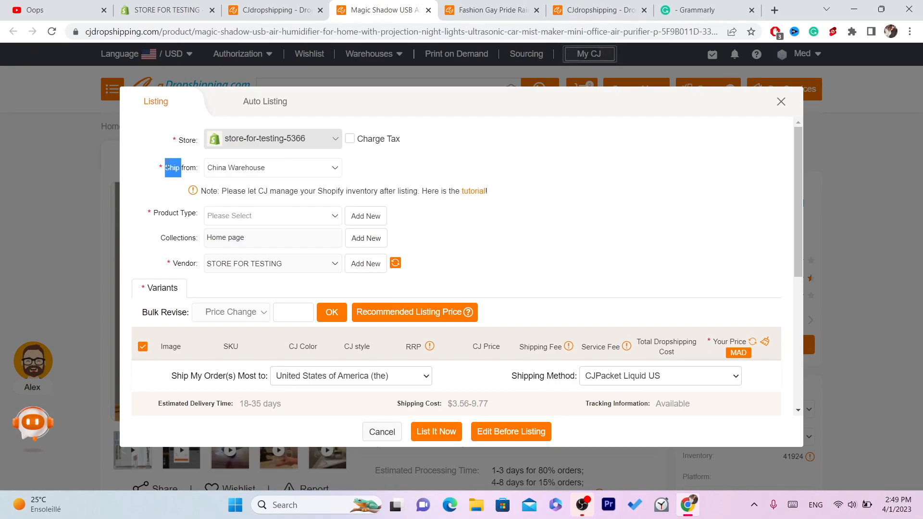
pyautogui.click(200, 173)
pyautogui.moveTo(200, 173); pyautogui.dragTo(165, 168)
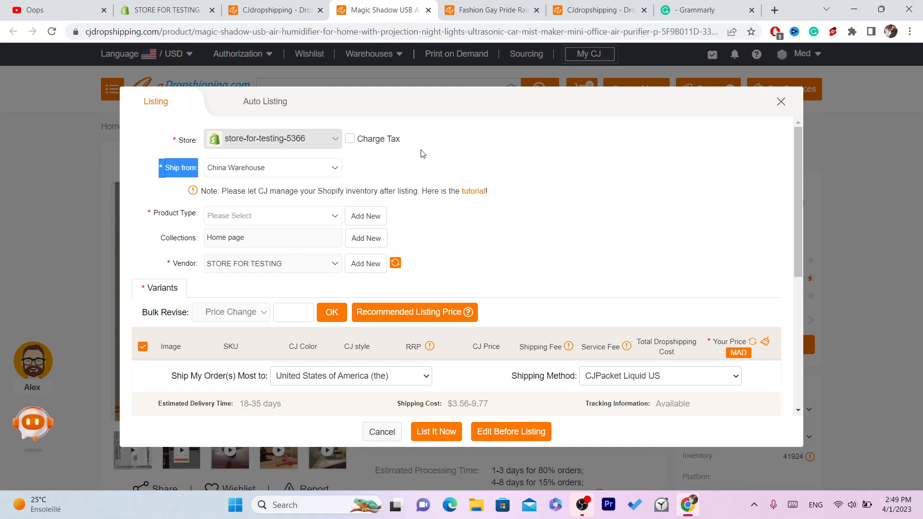
pyautogui.click(224, 168)
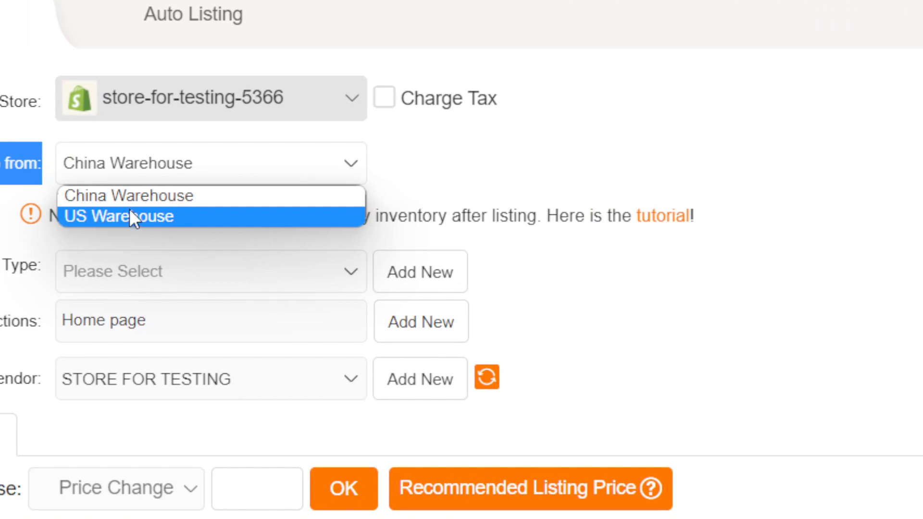
pyautogui.click(113, 198)
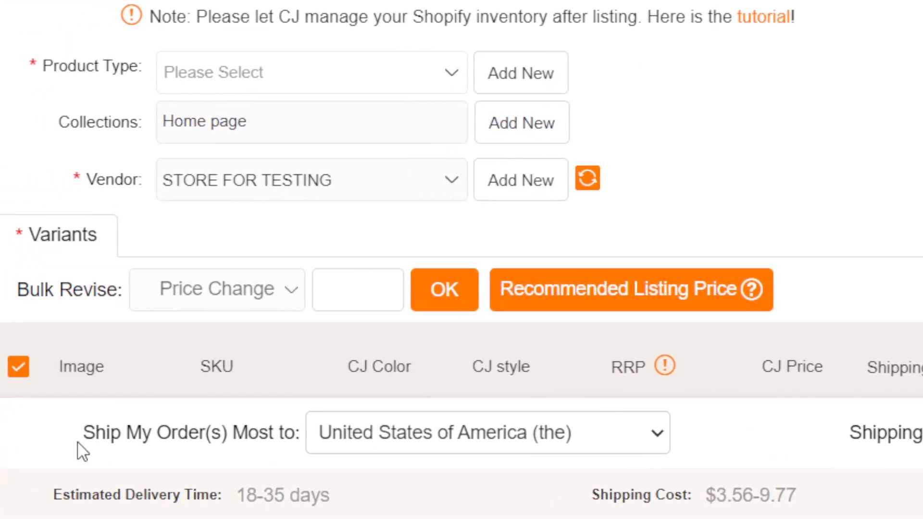
# - Review the country setting for Ship My Order(s) Most to and recheck the ship-from warehouse options, keeping China Warehouse
pyautogui.moveTo(170, 379); pyautogui.dragTo(270, 376)
pyautogui.click(494, 427)
pyautogui.click(500, 437)
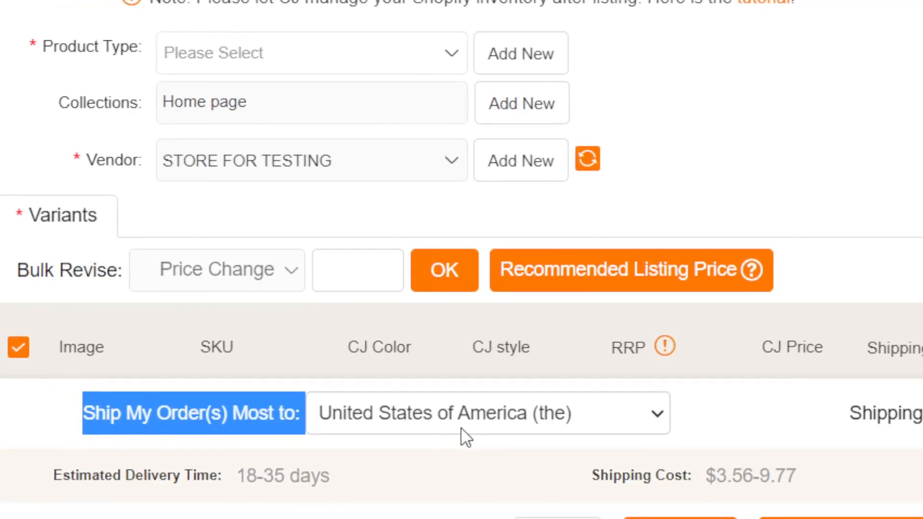
pyautogui.click(343, 384)
pyautogui.click(343, 384)
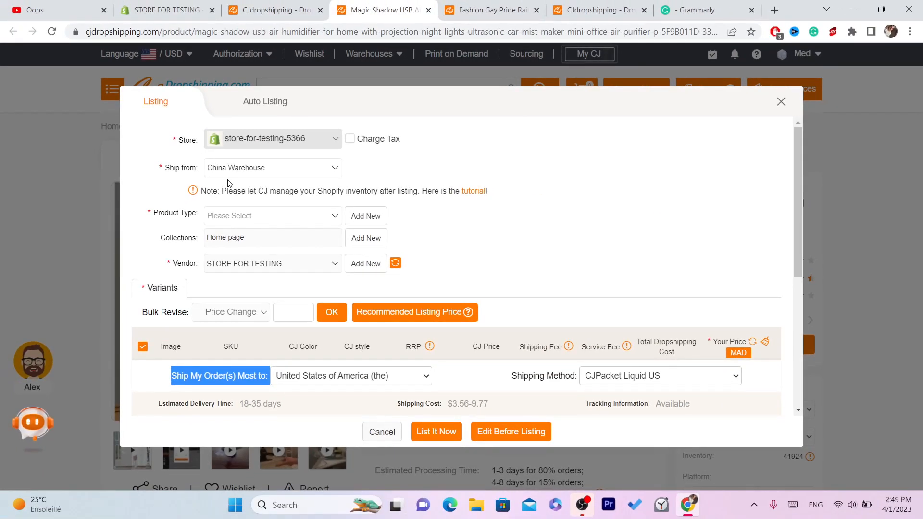
pyautogui.click(227, 176)
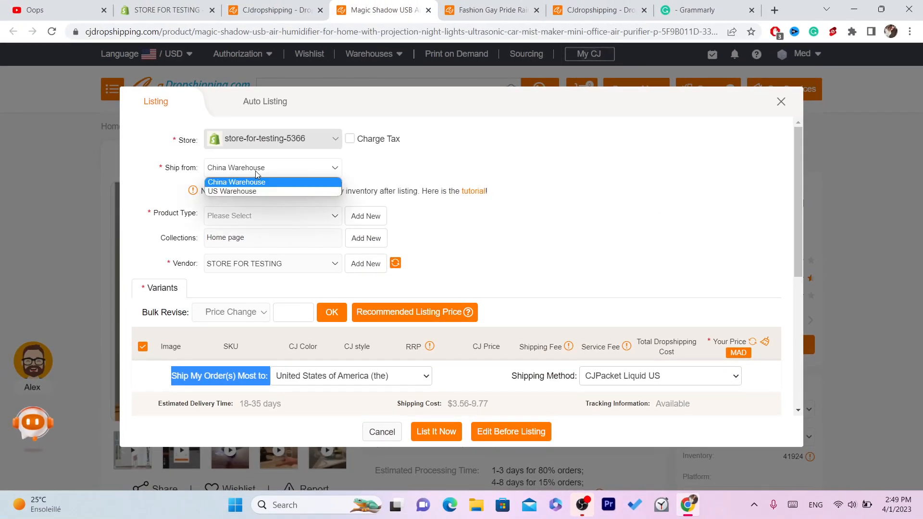
pyautogui.click(230, 183)
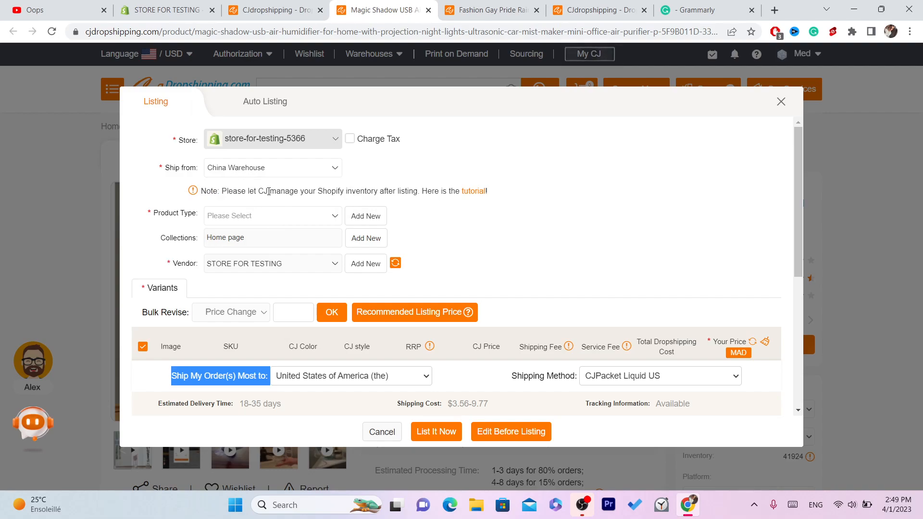
pyautogui.click(257, 175)
pyautogui.click(257, 175)
# - Add a new product type named TEST to the listing and confirm it
pyautogui.click(221, 218)
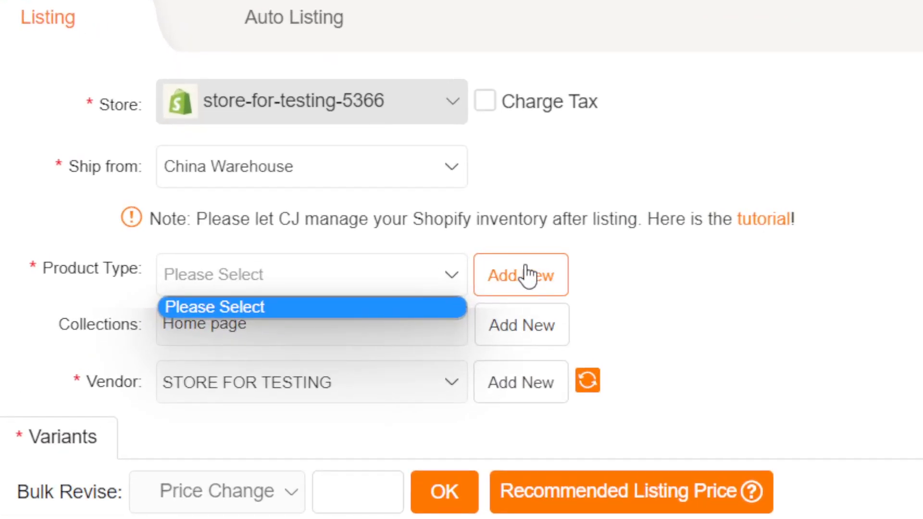
pyautogui.click(369, 217)
pyautogui.click(240, 282)
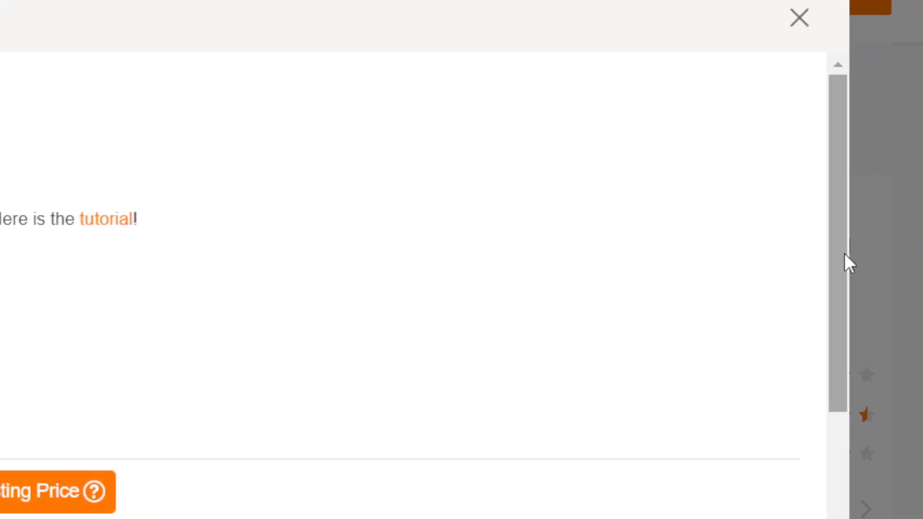
pyautogui.moveTo(846, 254); pyautogui.dragTo(824, 87)
pyautogui.write('TEST')
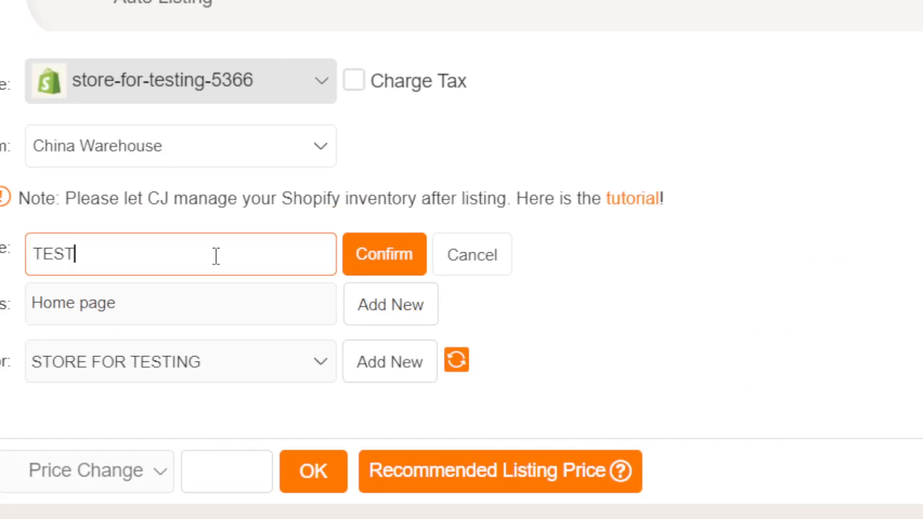
pyautogui.click(415, 261)
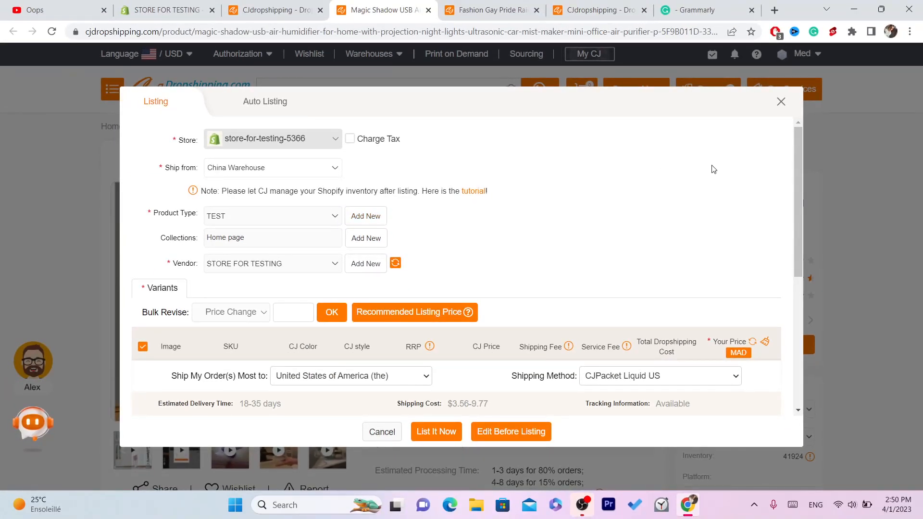
# - Examine the Total Dropshipping Cost column in the variants table, highlighting its heading and the Black USB variant's cost
pyautogui.moveTo(799, 191); pyautogui.dragTo(797, 257)
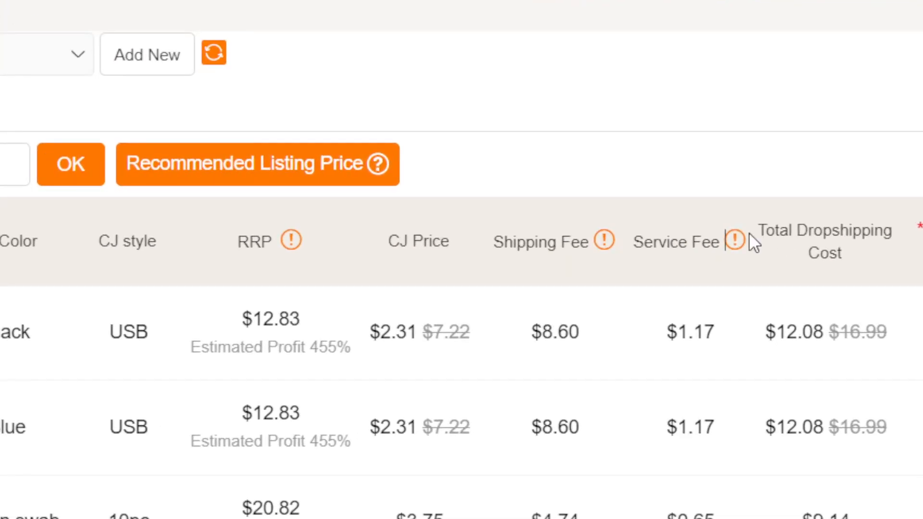
pyautogui.moveTo(749, 232); pyautogui.dragTo(843, 266)
pyautogui.click(844, 266)
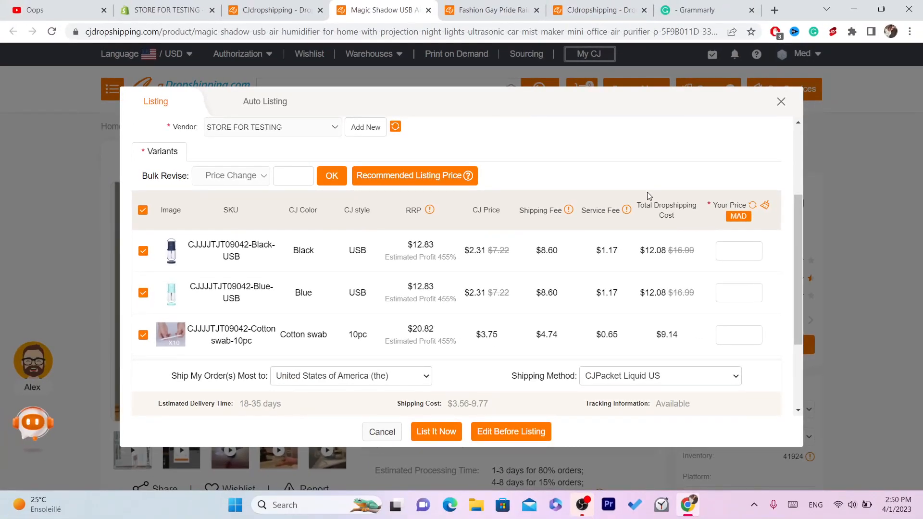
pyautogui.moveTo(740, 228); pyautogui.dragTo(871, 275)
pyautogui.moveTo(693, 222); pyautogui.dragTo(682, 220)
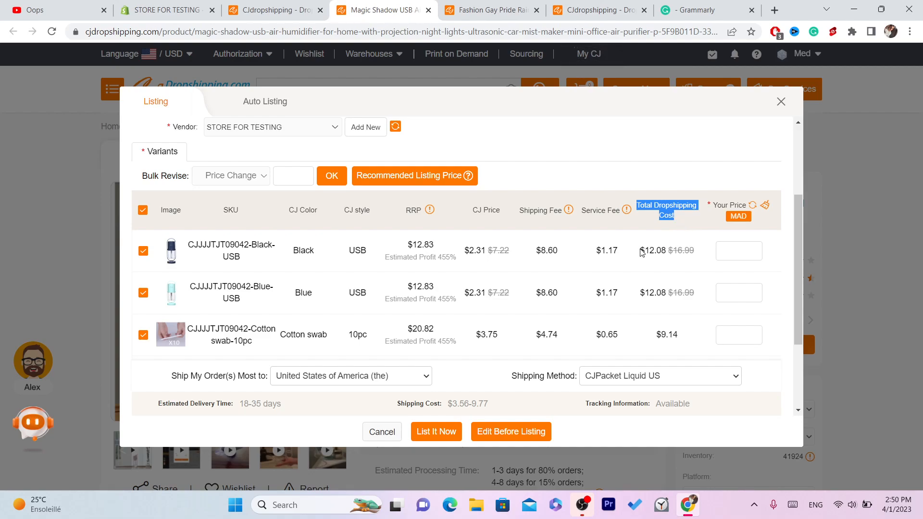
pyautogui.click(641, 252)
pyautogui.moveTo(641, 250); pyautogui.dragTo(696, 248)
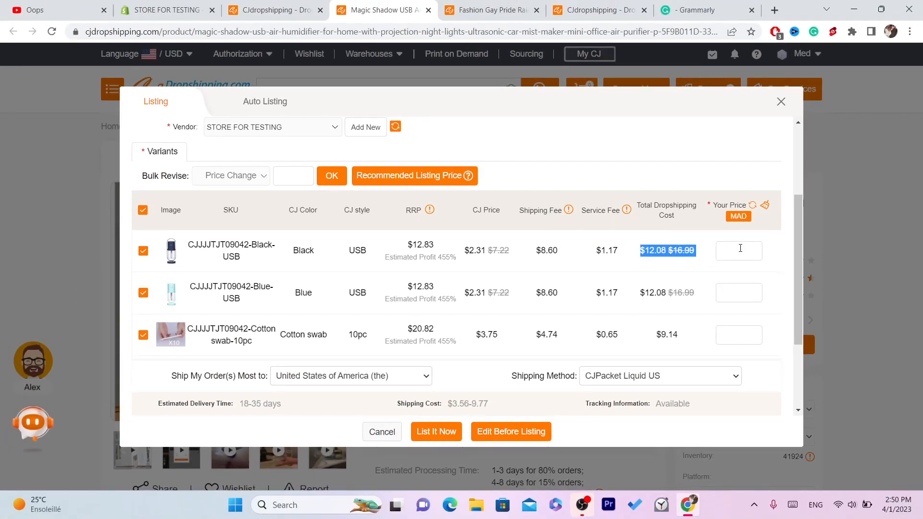
# - Set the listing price of the Black USB and Blue USB variants to 16 MAD each
pyautogui.click(740, 248)
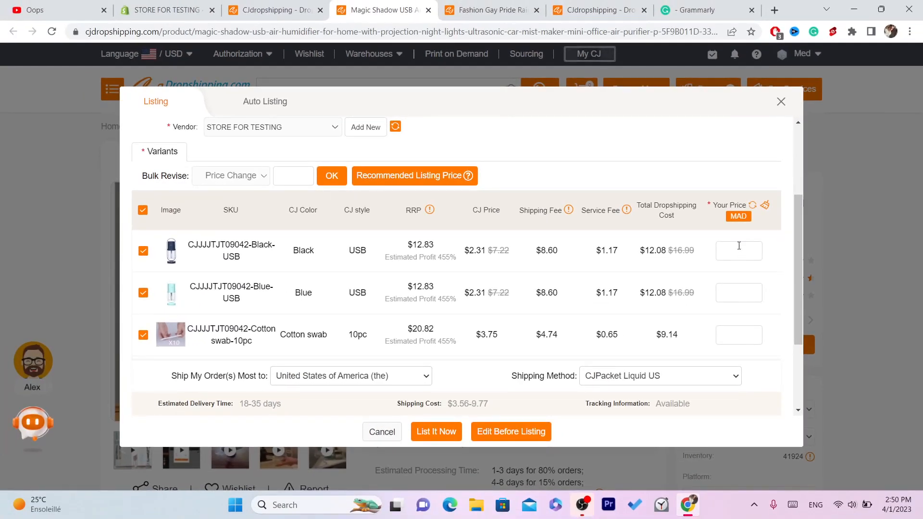
pyautogui.write('16')
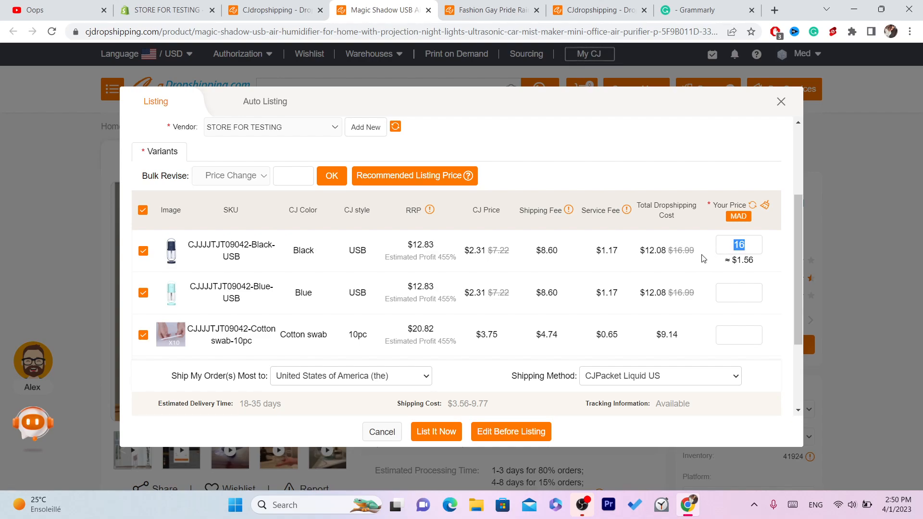
pyautogui.click(669, 268)
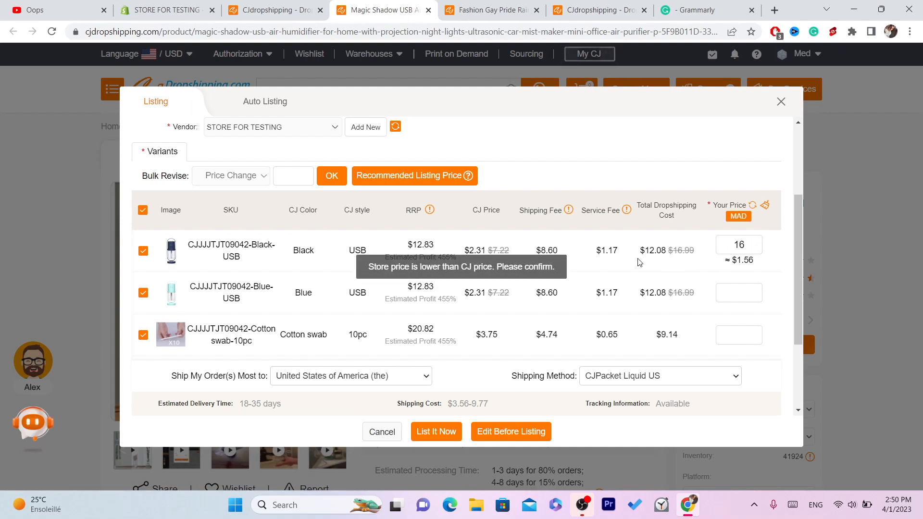
pyautogui.click(735, 284)
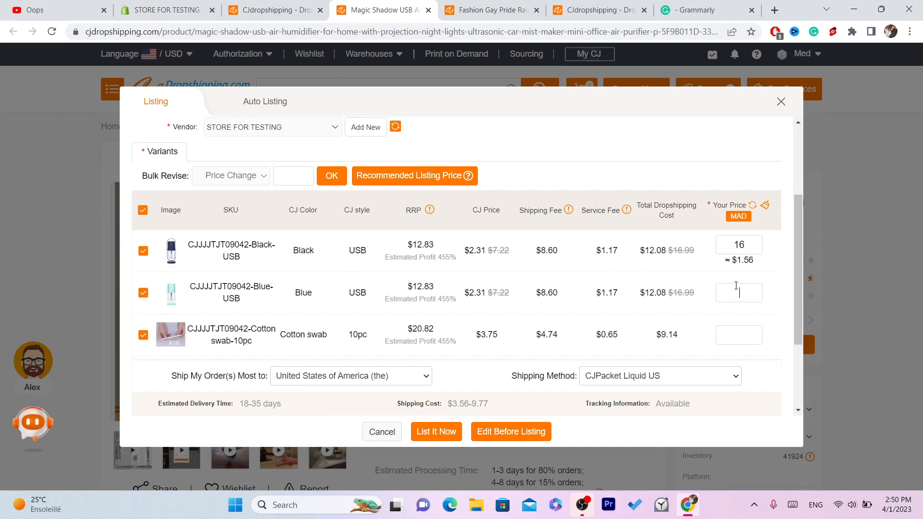
pyautogui.write('16')
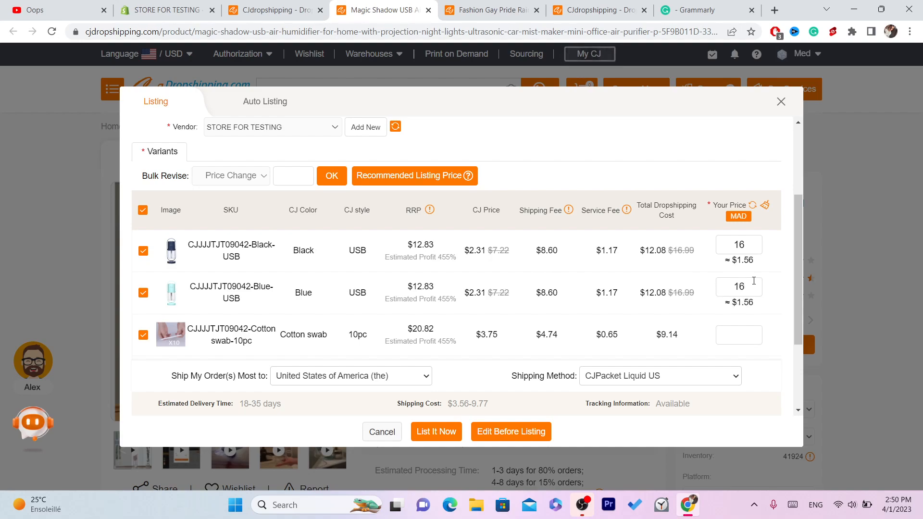
# - Set the listing price of both Cotton swab variants, the Pink USB variant and the White USB variant to 14 MAD each
pyautogui.moveTo(797, 256); pyautogui.dragTo(798, 302)
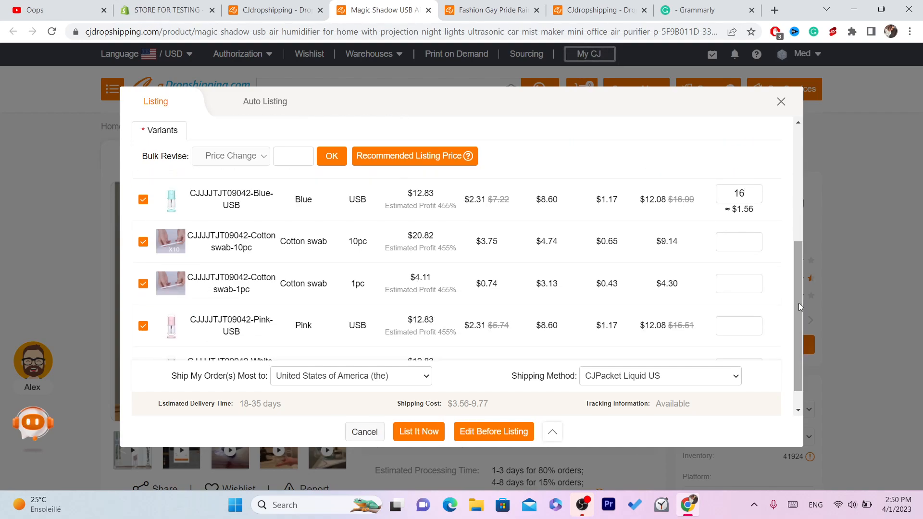
pyautogui.click(736, 238)
pyautogui.write('14')
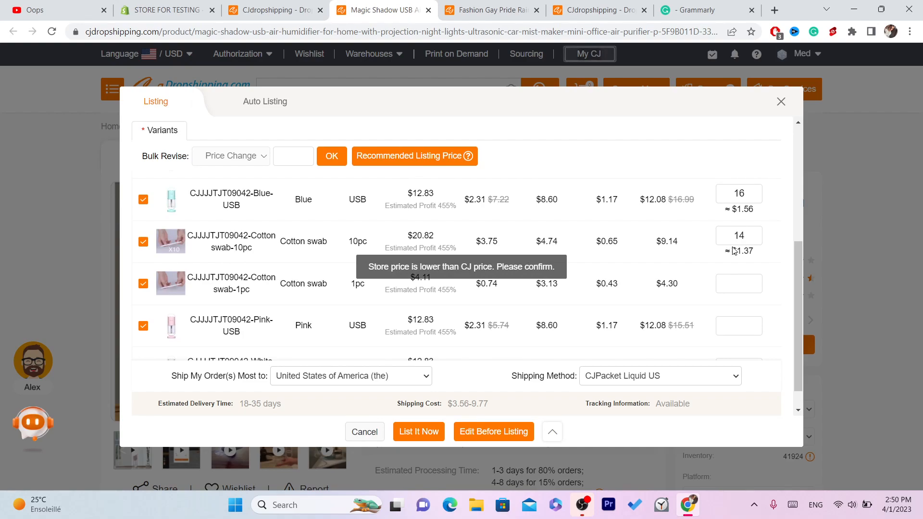
pyautogui.click(745, 284)
pyautogui.write('14')
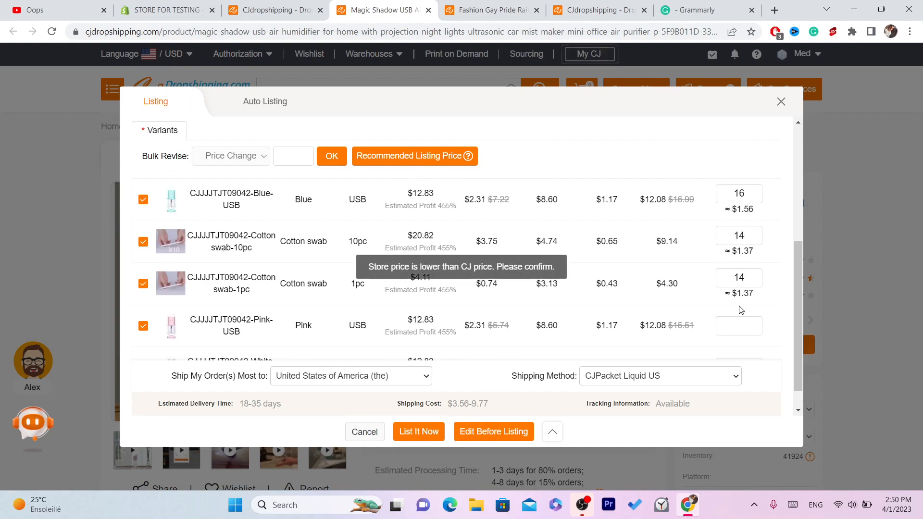
pyautogui.click(739, 321)
pyautogui.write('1')
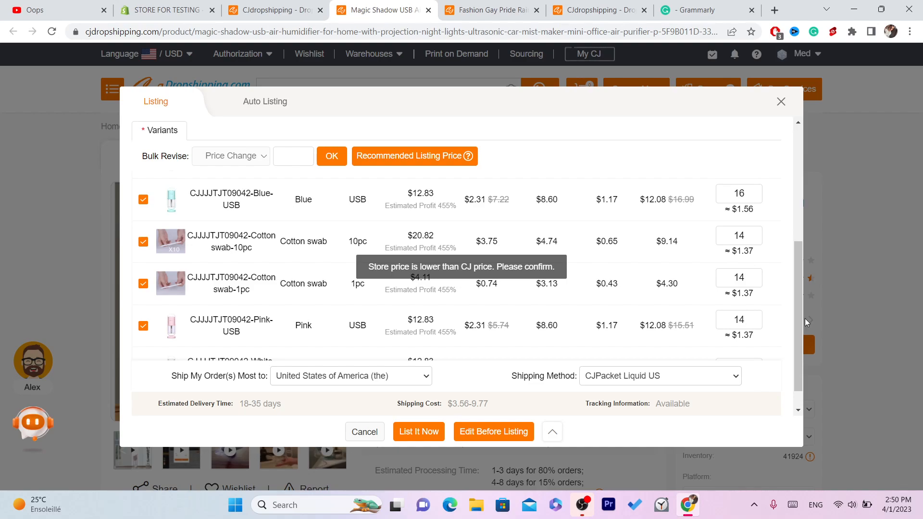
pyautogui.write('4')
pyautogui.scroll(-2, 798, 336)
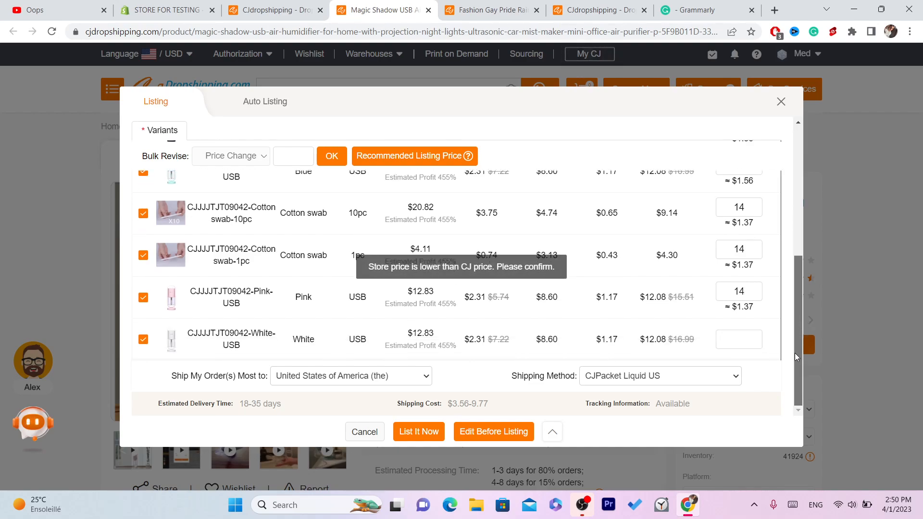
pyautogui.click(728, 332)
pyautogui.write('14')
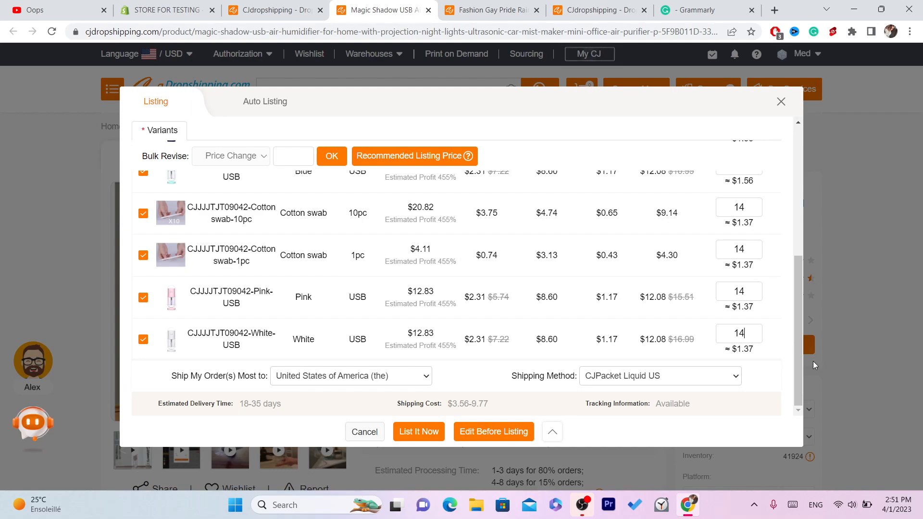
# - List the humidifier immediately in the selected store and read the note on where listed products can be managed
pyautogui.moveTo(796, 359); pyautogui.dragTo(524, 215)
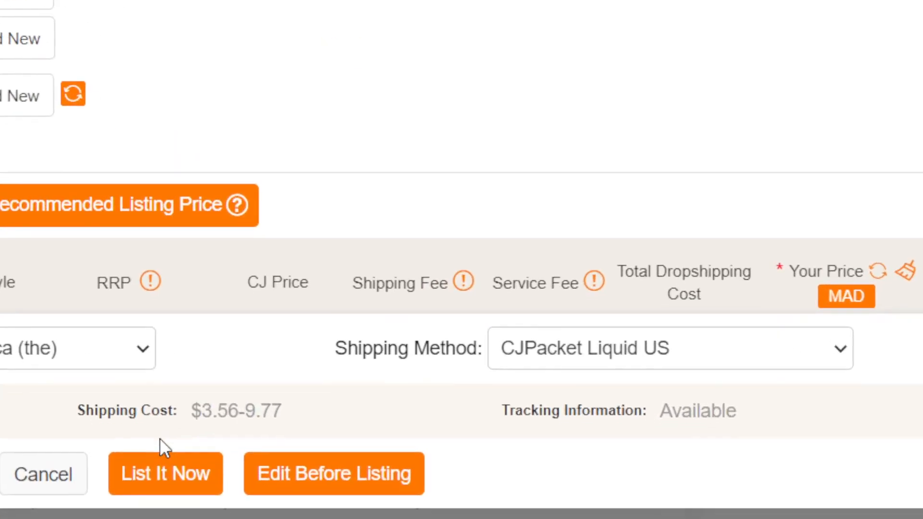
pyautogui.click(439, 432)
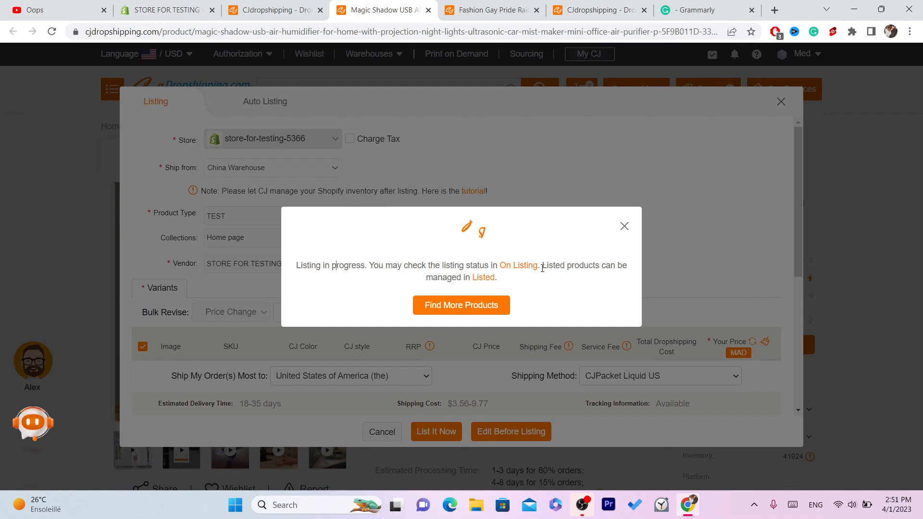
pyautogui.moveTo(543, 267); pyautogui.dragTo(594, 284)
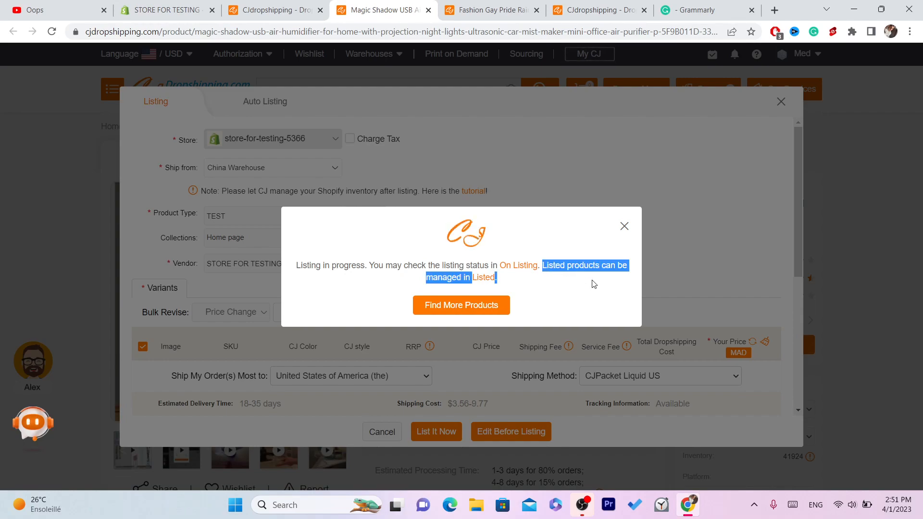
pyautogui.click(594, 284)
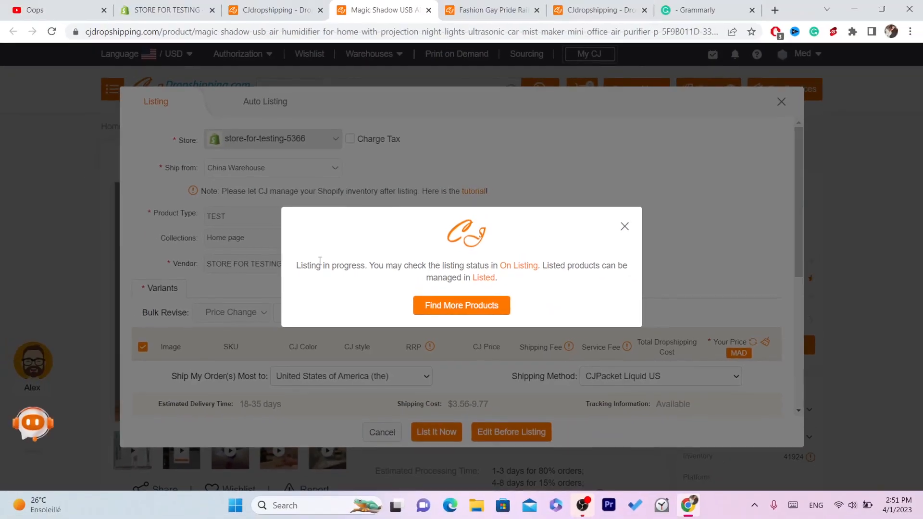
# - Switch to the Shopify admin, reload the product list, open the Magic Shadow USB Air Humidifier product and close the setup guide
pyautogui.click(214, 5)
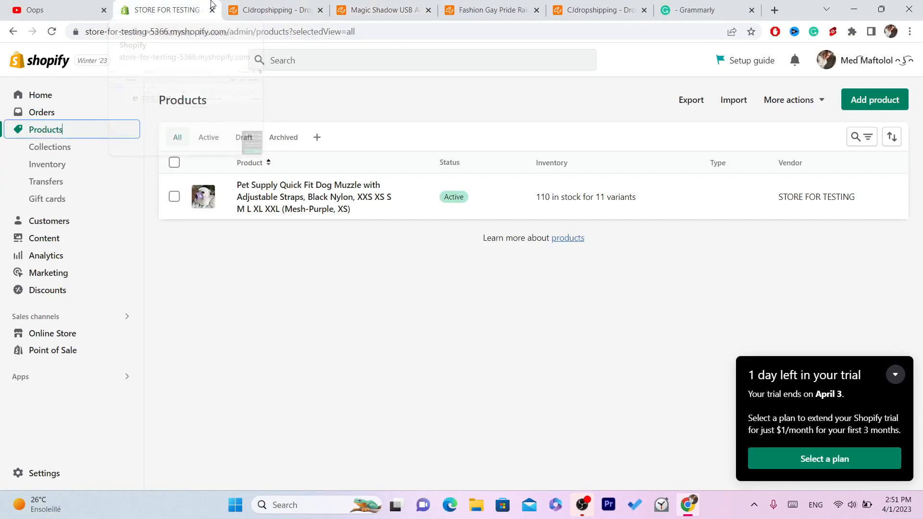
pyautogui.click(53, 33)
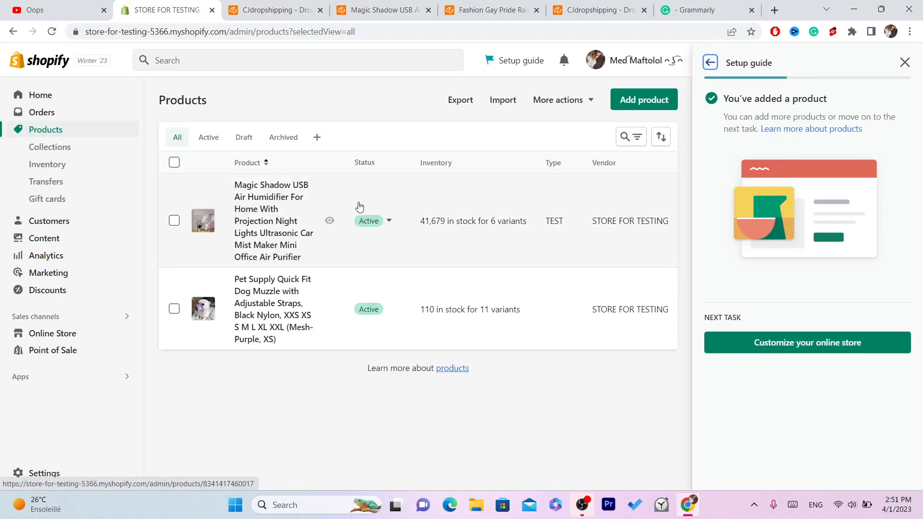
pyautogui.click(268, 219)
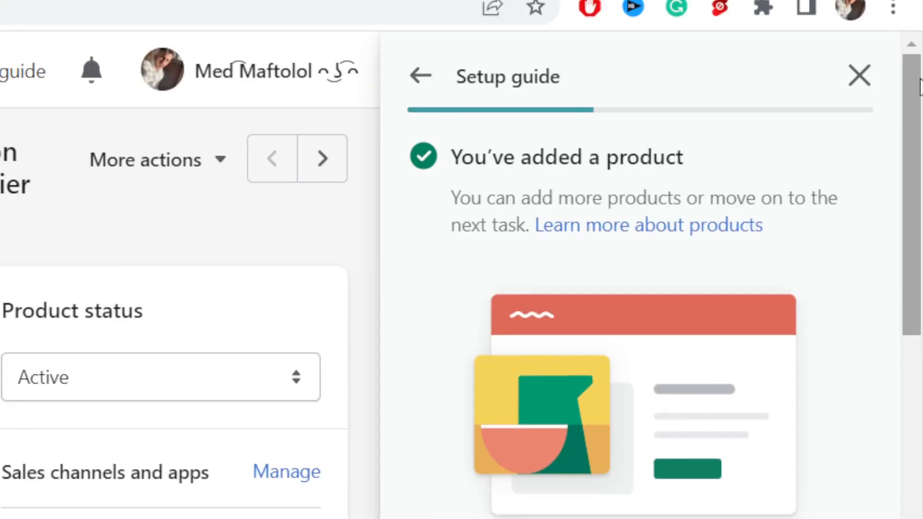
pyautogui.click(865, 80)
# - Examine the imported humidifier's title, description, variant prices and search engine listing on its product page
pyautogui.moveTo(0, 354); pyautogui.dragTo(178, 358)
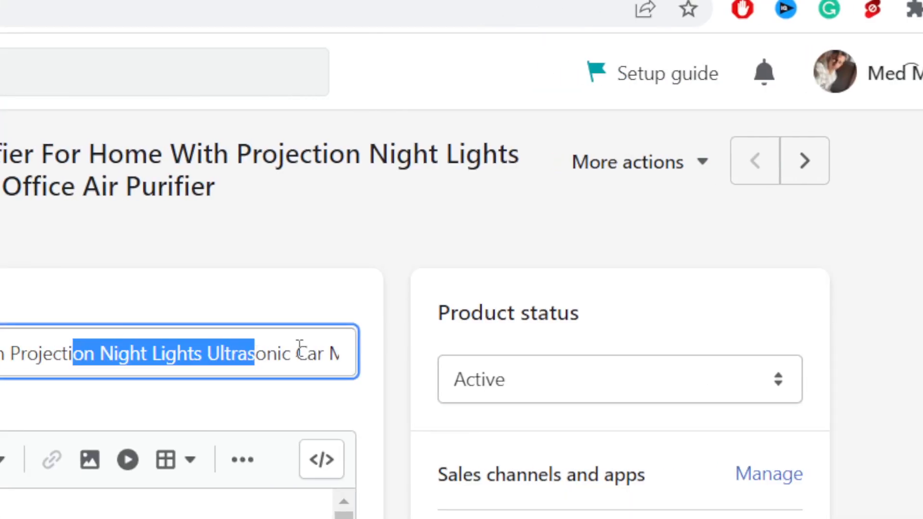
pyautogui.click(240, 347)
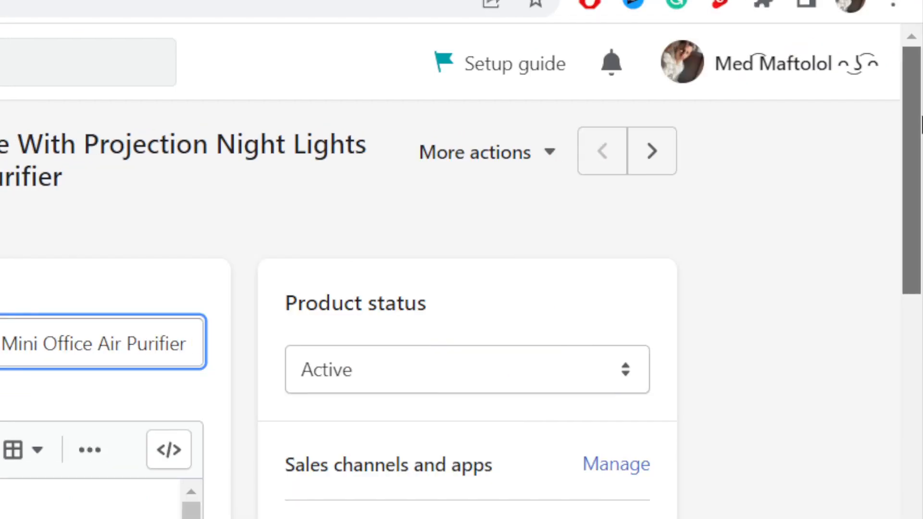
pyautogui.scroll(-3, 404, 258)
pyautogui.click(77, 364)
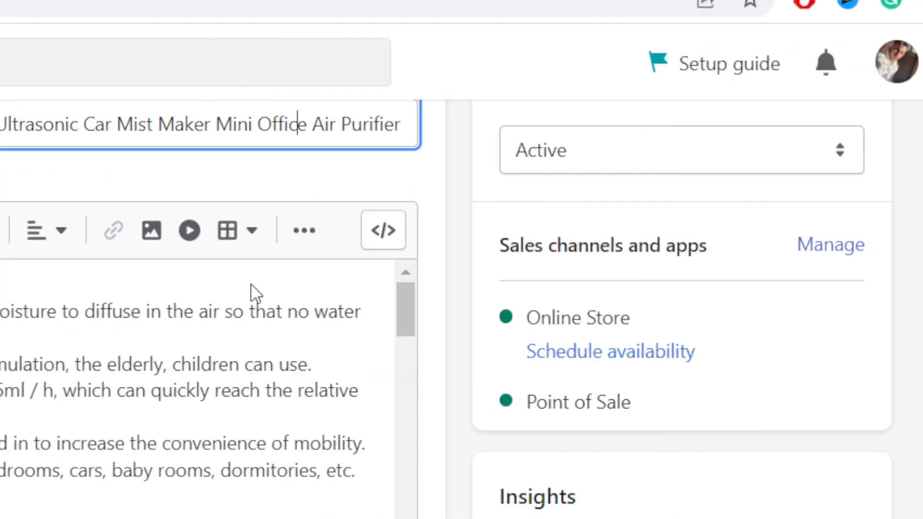
pyautogui.moveTo(919, 121); pyautogui.dragTo(920, 452)
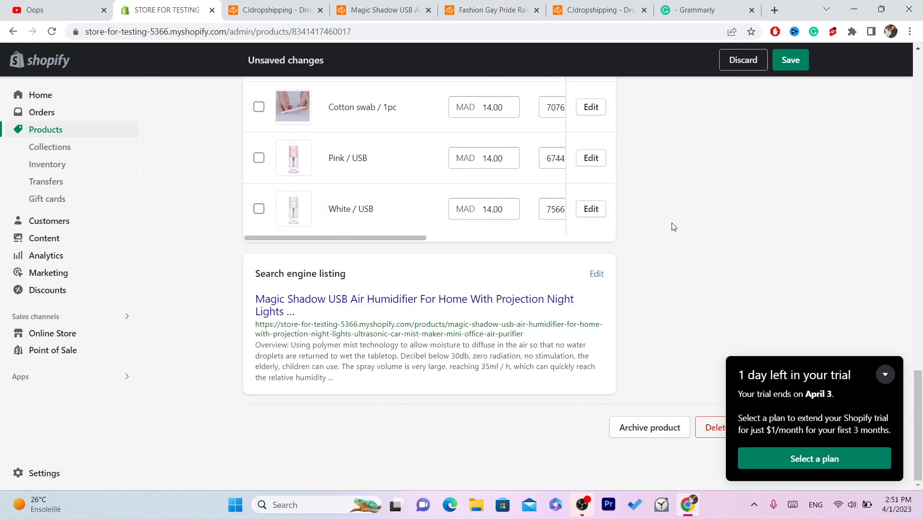
pyautogui.moveTo(920, 388); pyautogui.dragTo(919, 48)
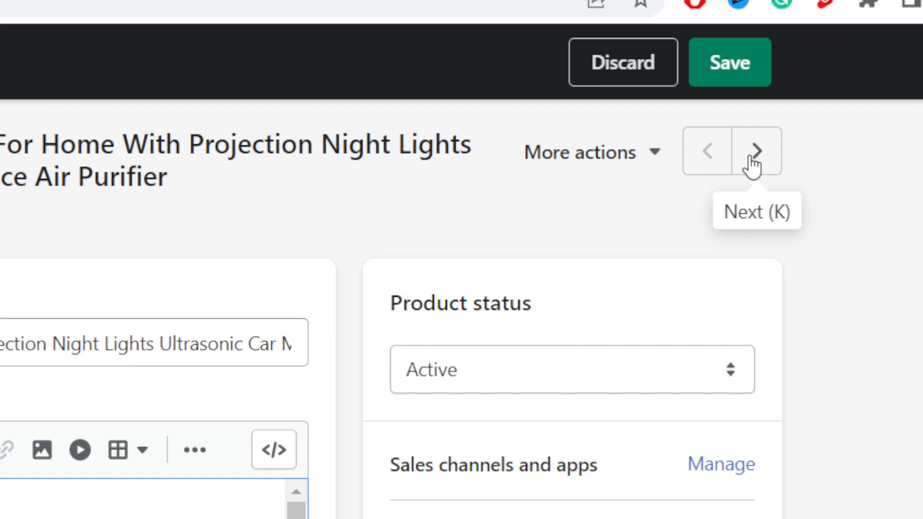
# - Go to the next store product, leaving the humidifier page without saving changes, and look over its variants
pyautogui.click(761, 153)
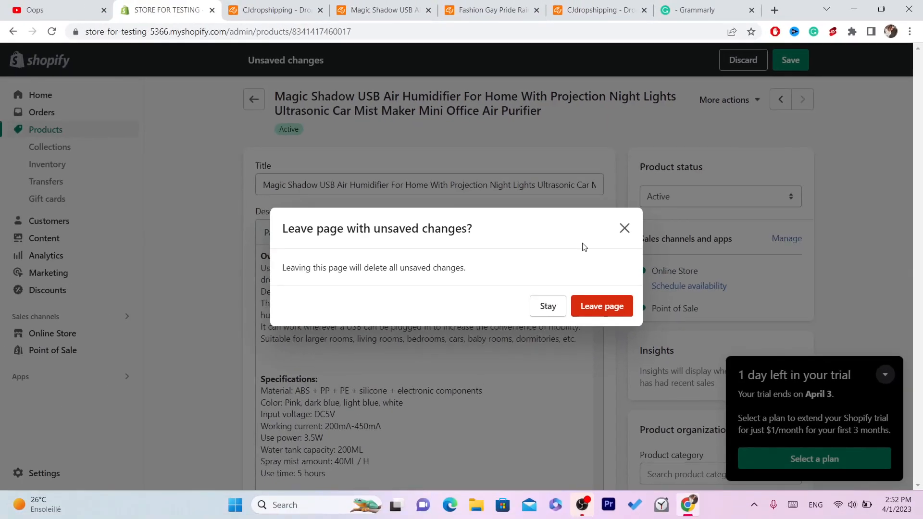
pyautogui.click(598, 306)
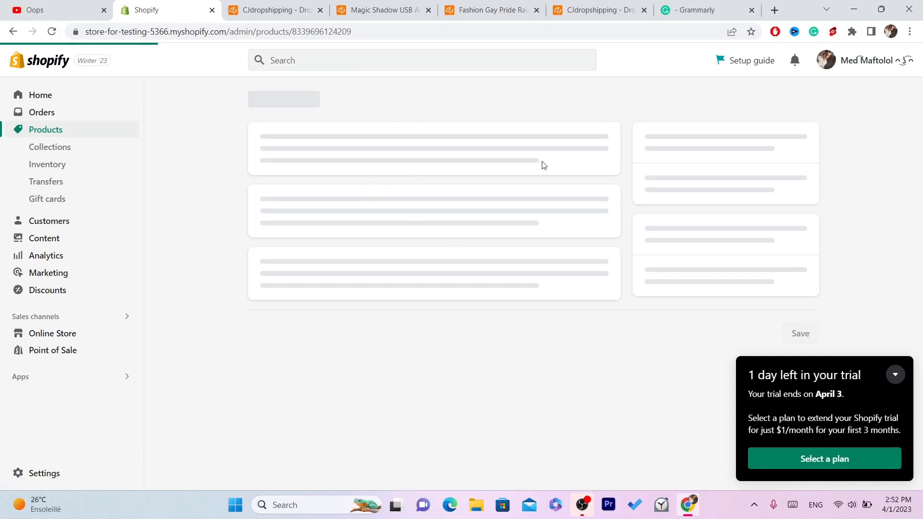
pyautogui.moveTo(918, 101); pyautogui.dragTo(922, 227)
pyautogui.scroll(-6, 510, 143)
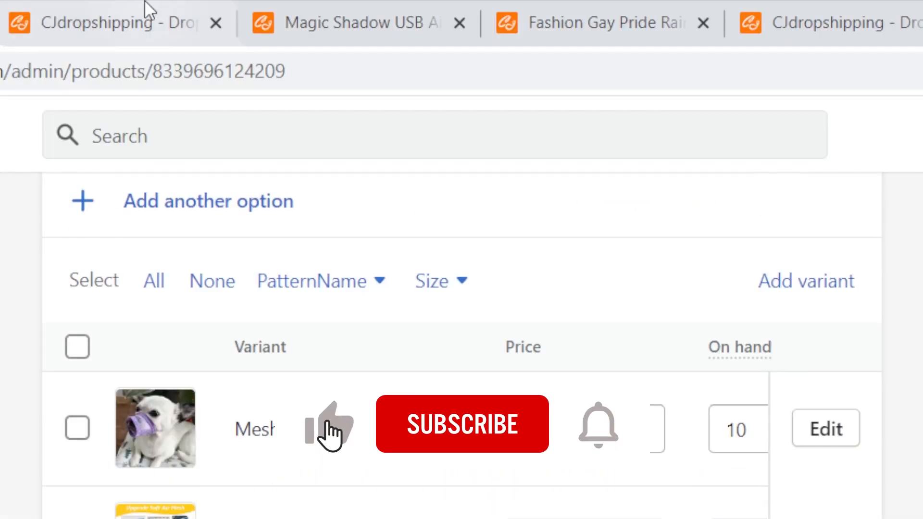
# - Switch back to the CJdropshipping site and open the product Connection page by way of the account profile
pyautogui.click(287, 7)
pyautogui.moveTo(920, 375); pyautogui.dragTo(922, 116)
pyautogui.moveTo(641, 126)
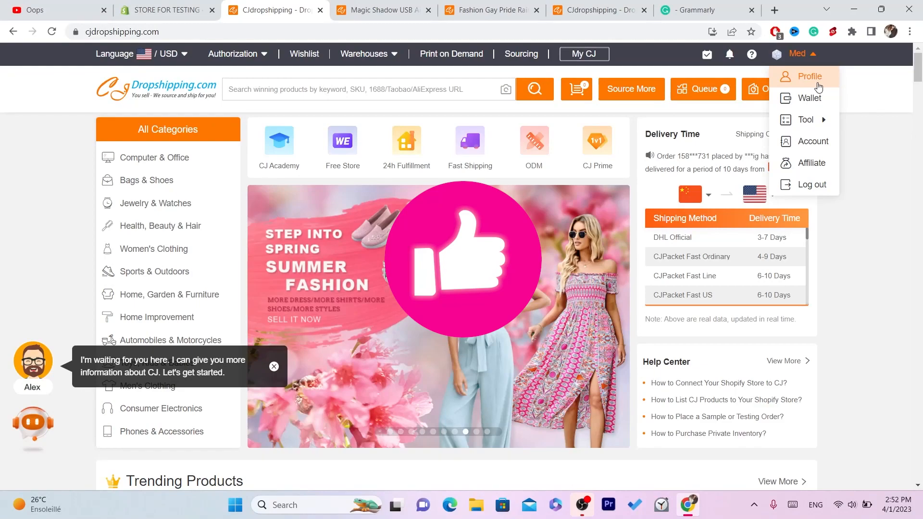
pyautogui.click(817, 87)
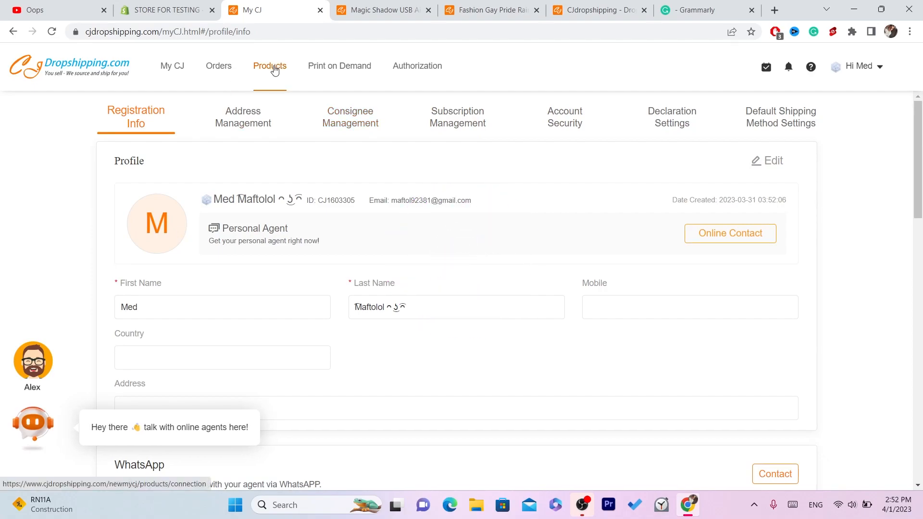
pyautogui.click(77, 147)
pyautogui.click(83, 68)
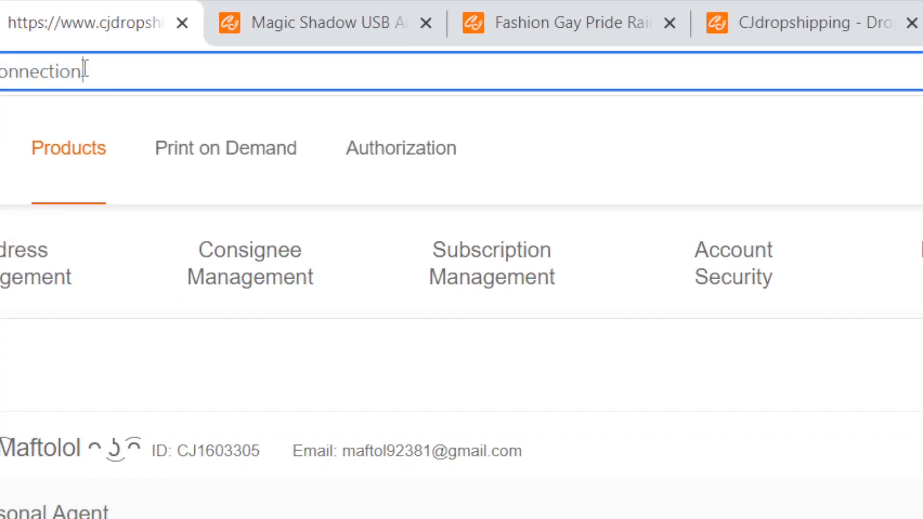
pyautogui.click(119, 69)
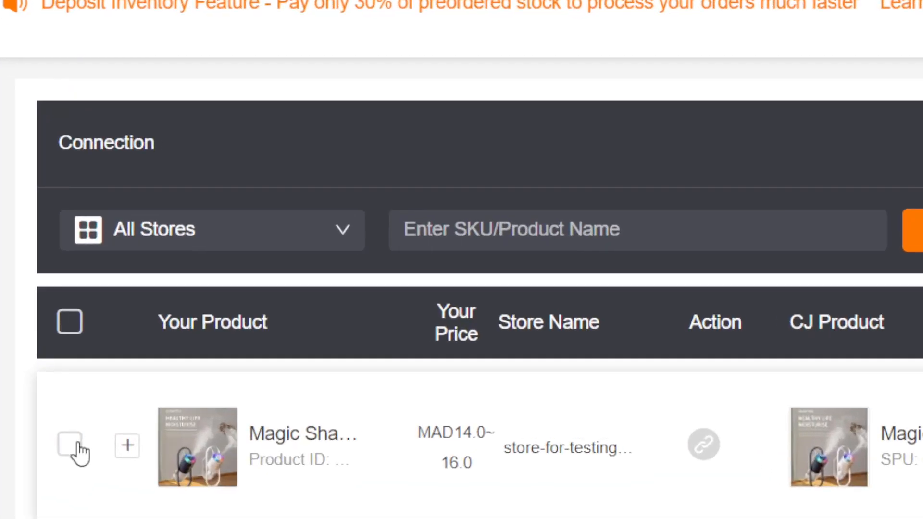
# - Select the connected Magic Shadow product and confirm its CJ Fulfillment settings with Fulfilled by CJ and Inventory Managed by CJ set to Yes
pyautogui.click(177, 262)
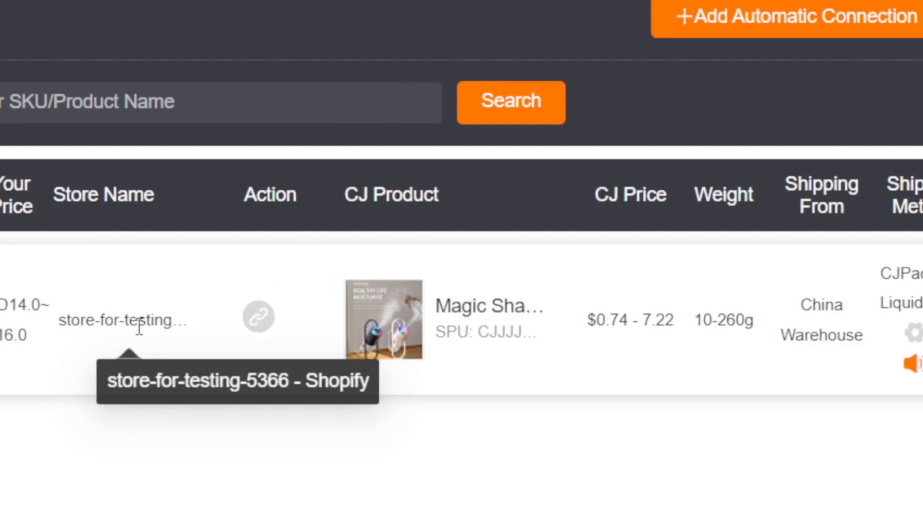
pyautogui.moveTo(844, 322)
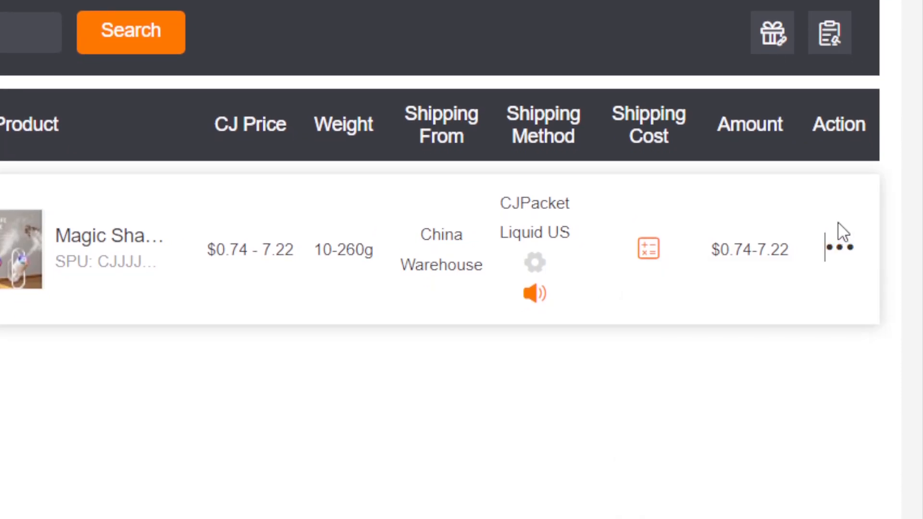
pyautogui.moveTo(842, 250)
pyautogui.click(744, 446)
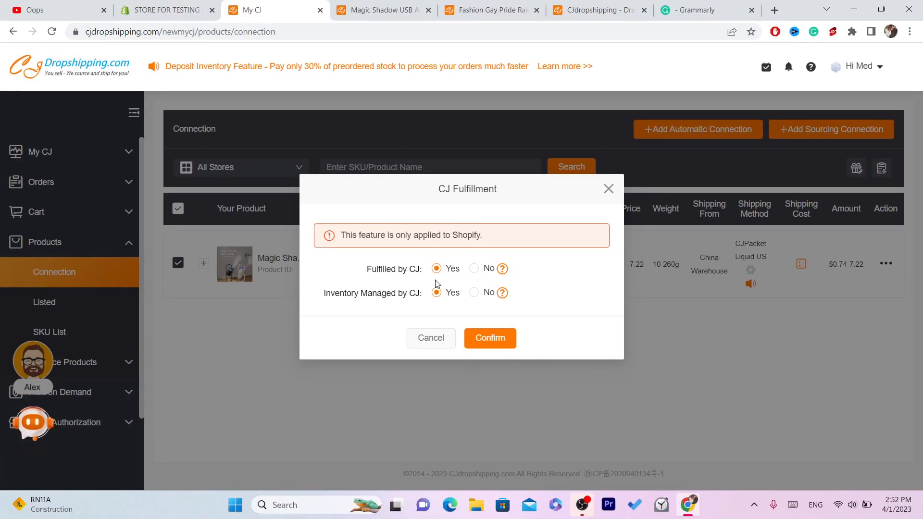
pyautogui.moveTo(374, 267); pyautogui.dragTo(421, 268)
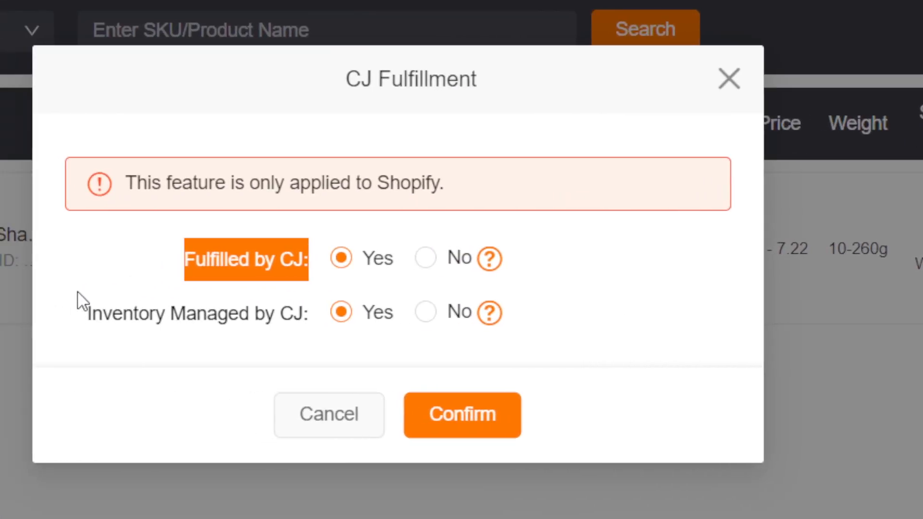
pyautogui.click(319, 283)
pyautogui.moveTo(149, 316); pyautogui.dragTo(336, 323)
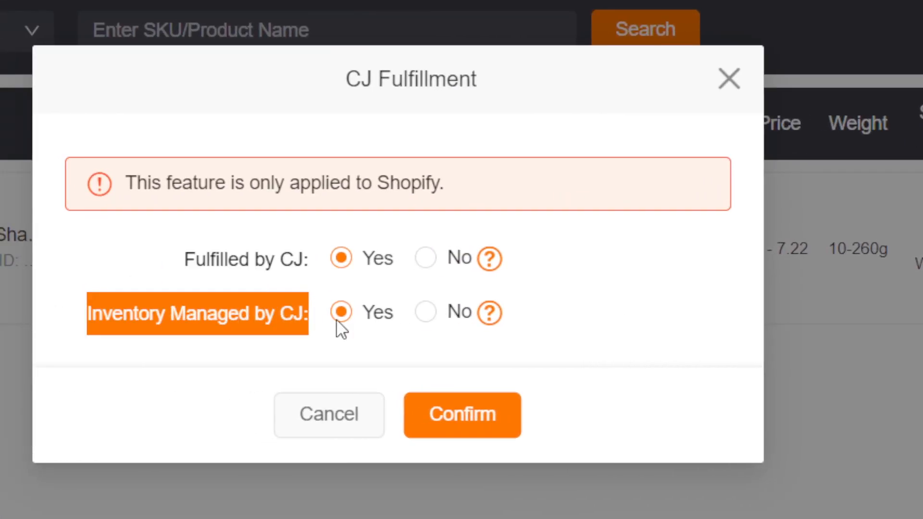
pyautogui.click(439, 415)
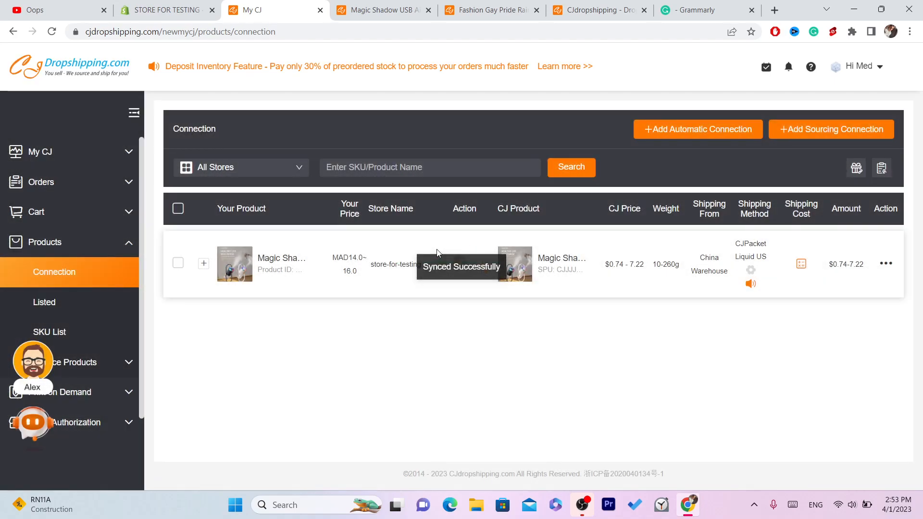
# - Switch to the Shopify store admin and look over the Online Store's current theme and popular free themes
pyautogui.click(178, 6)
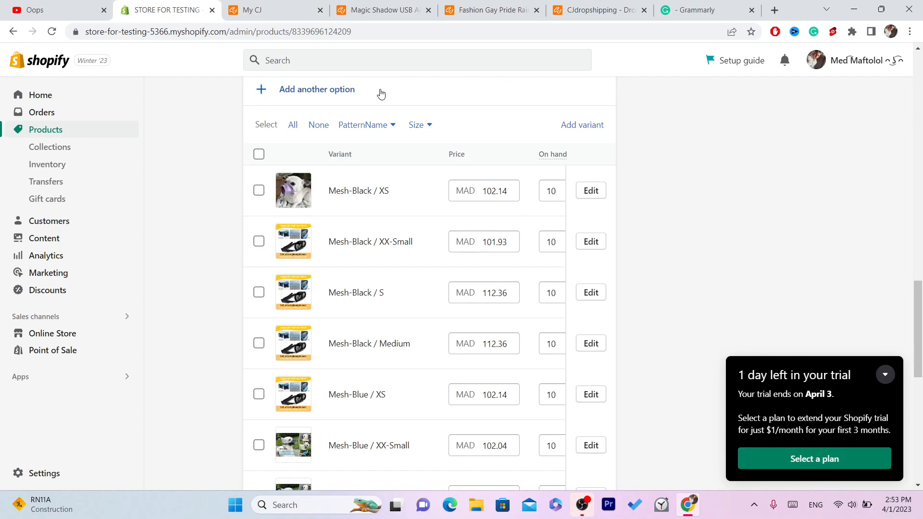
pyautogui.click(35, 59)
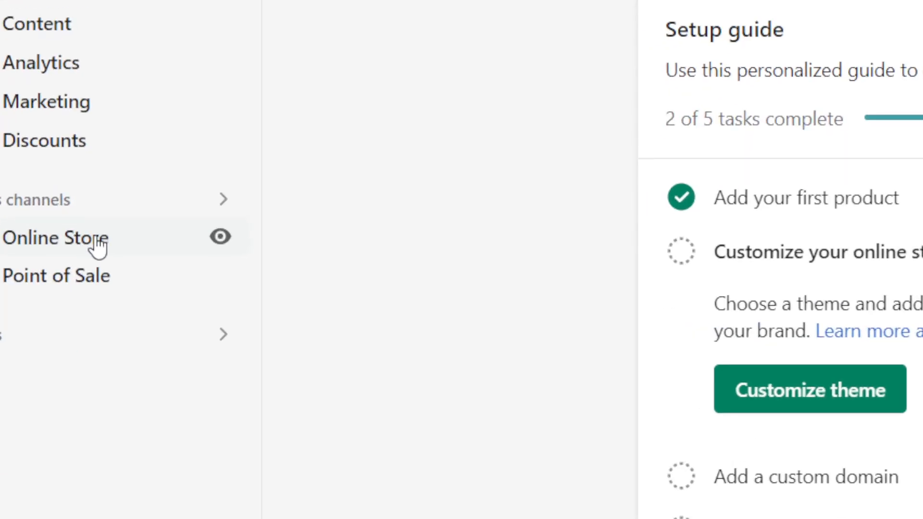
pyautogui.click(98, 246)
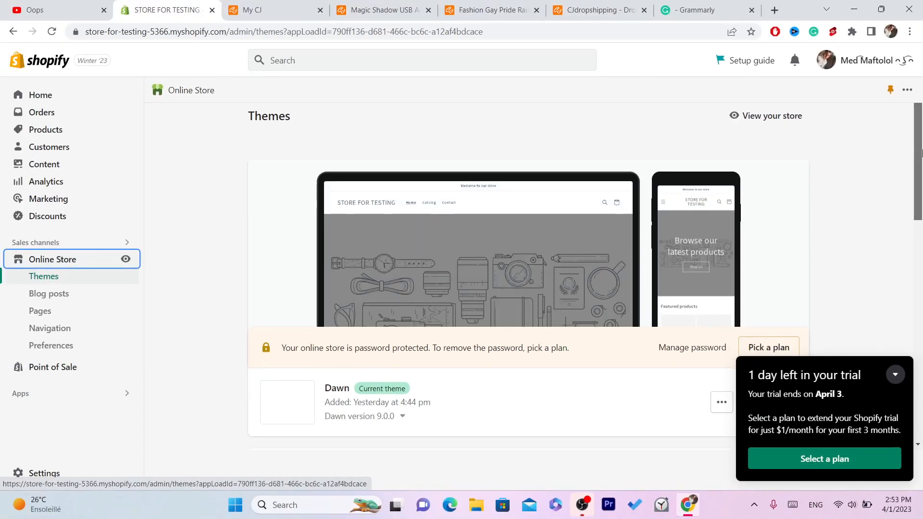
pyautogui.moveTo(921, 153); pyautogui.dragTo(921, 394)
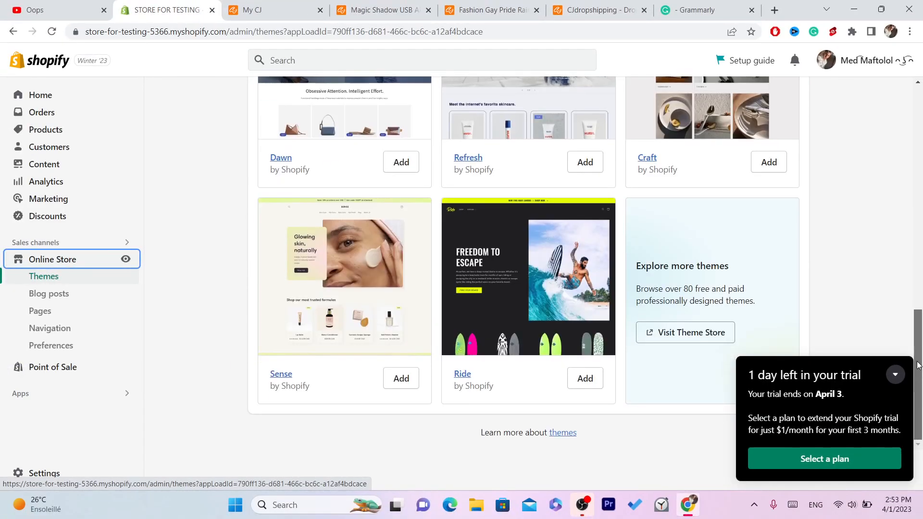
pyautogui.scroll(4, 918, 367)
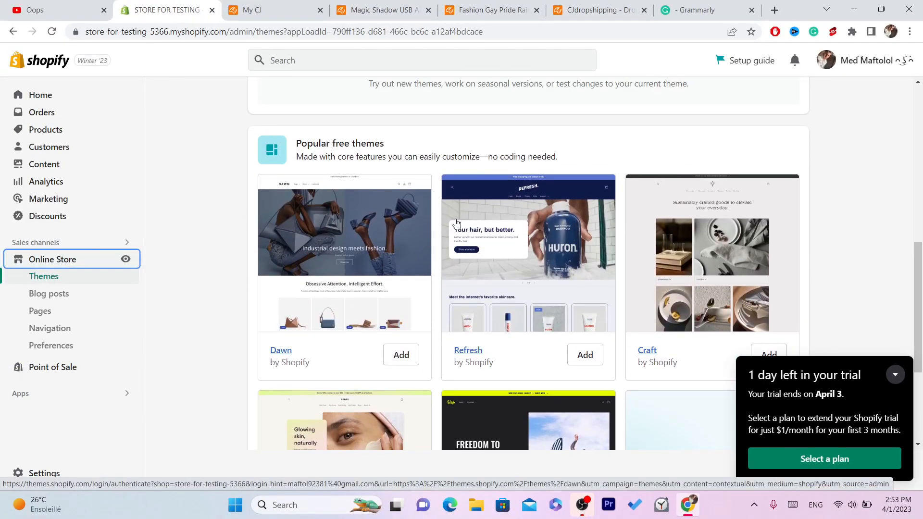
pyautogui.moveTo(921, 296); pyautogui.dragTo(911, 139)
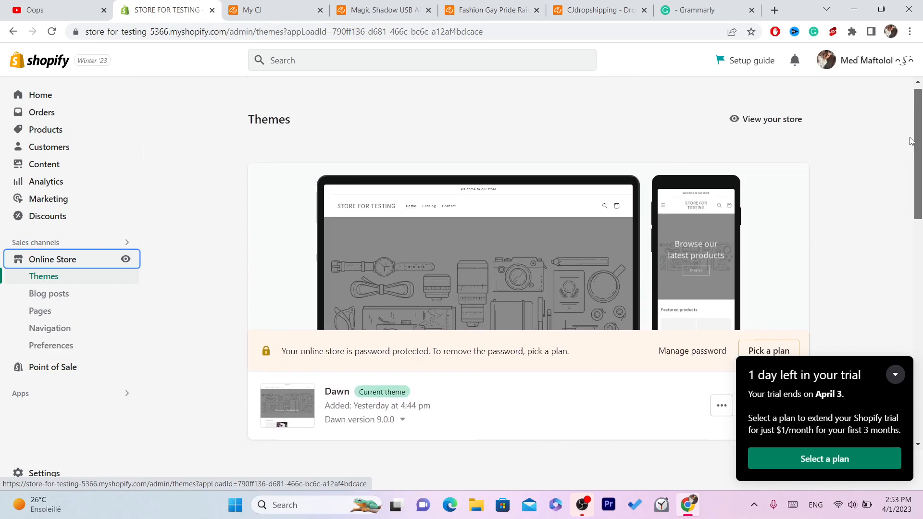
# - Open the Online Store preferences and locate the Password protection section
pyautogui.click(61, 344)
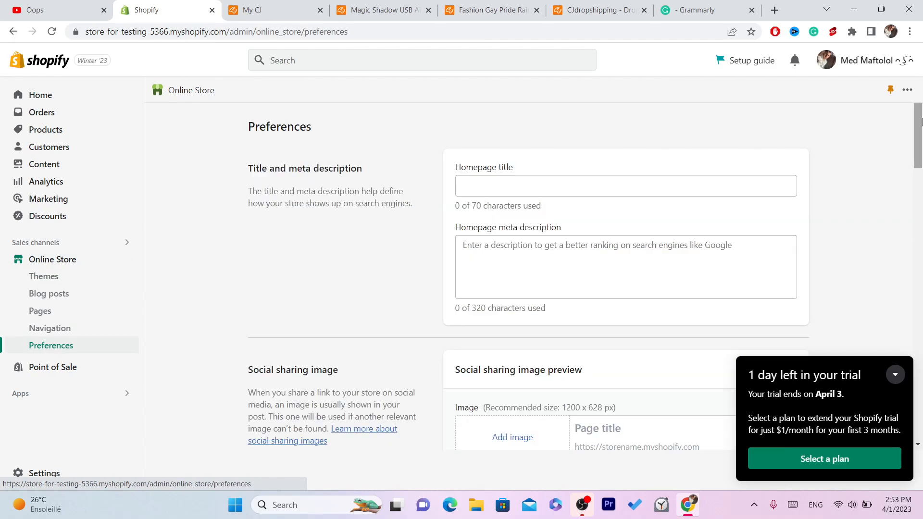
pyautogui.click(75, 350)
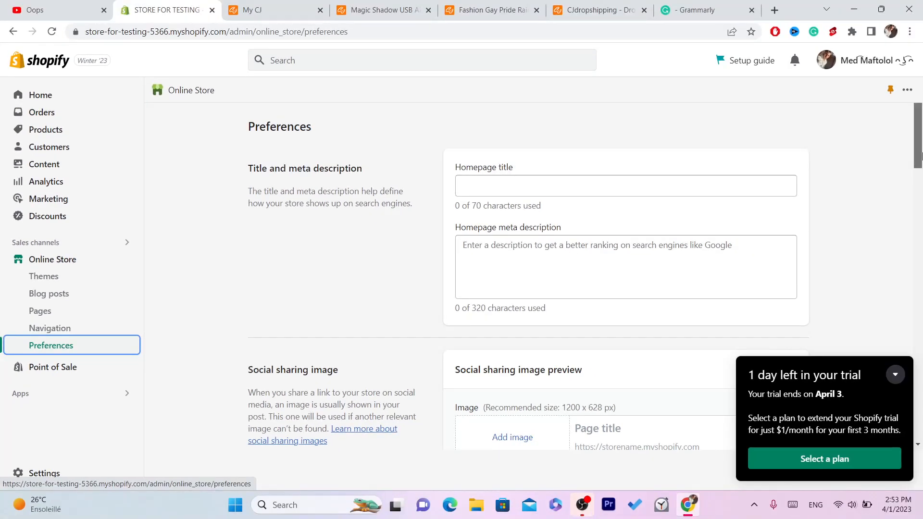
pyautogui.moveTo(921, 154); pyautogui.dragTo(904, 391)
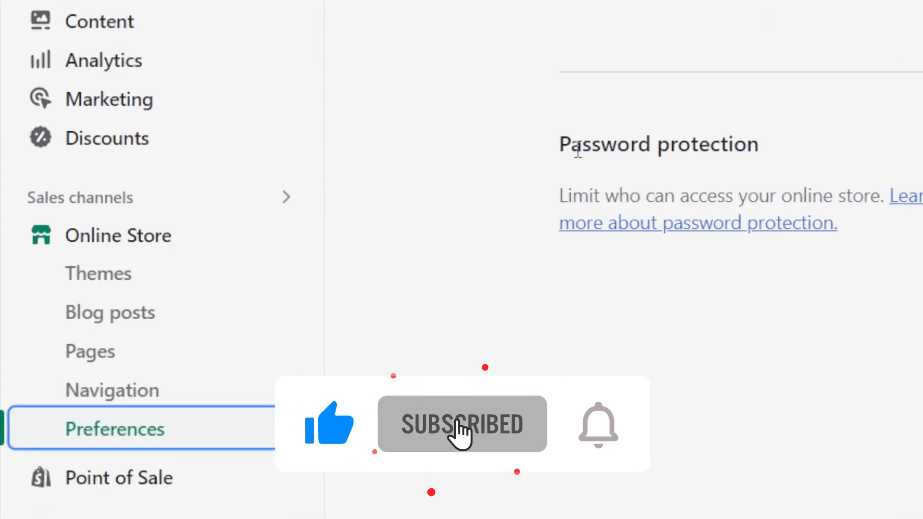
pyautogui.moveTo(253, 219); pyautogui.dragTo(382, 227)
pyautogui.moveTo(842, 154); pyautogui.dragTo(816, 177)
pyautogui.click(443, 143)
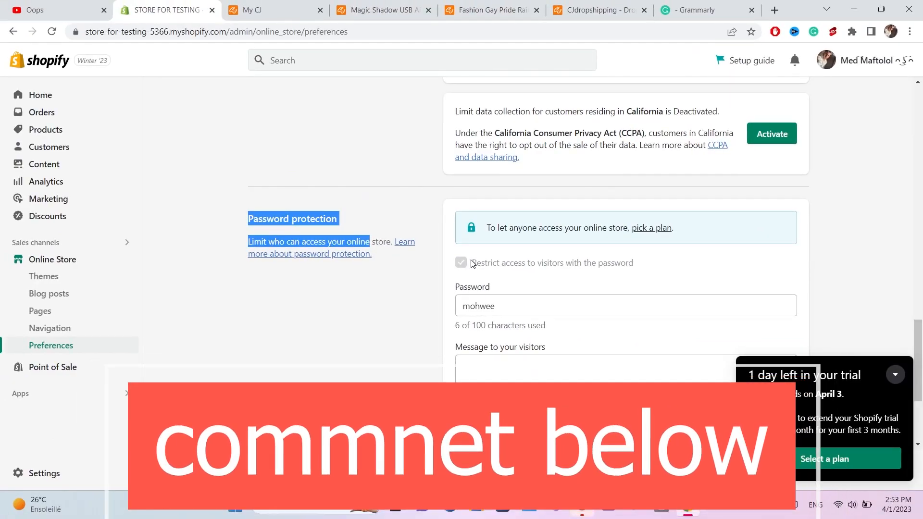
# - Examine the visitor password restriction and the notice about picking a plan, and return to the store admin's home page
pyautogui.moveTo(803, 243); pyautogui.dragTo(900, 248)
pyautogui.moveTo(515, 264); pyautogui.dragTo(641, 269)
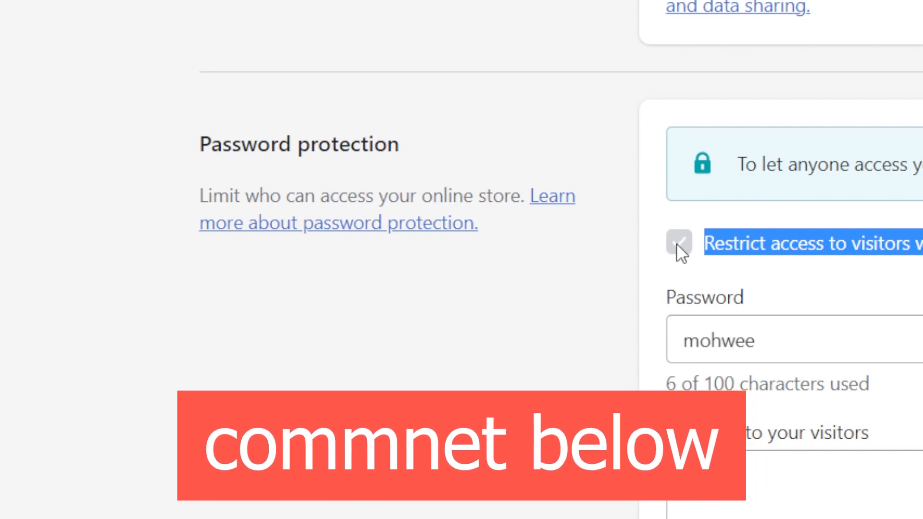
pyautogui.click(845, 231)
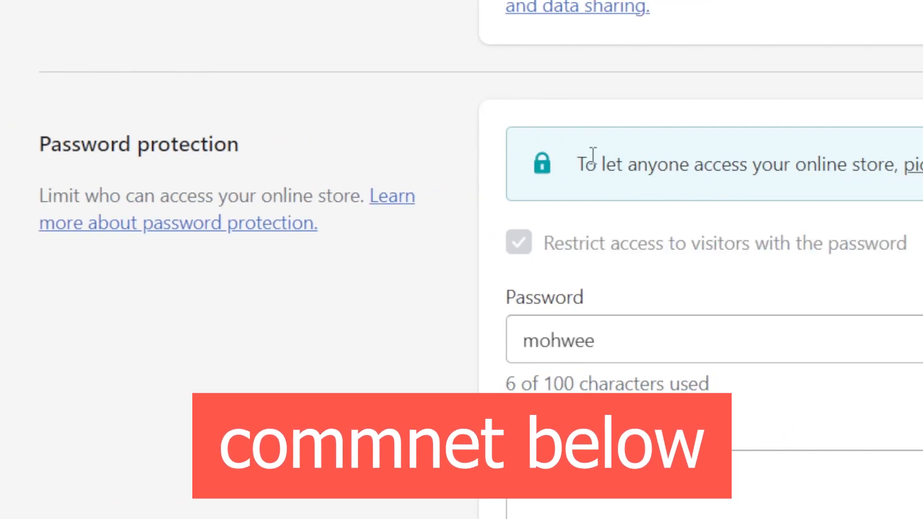
pyautogui.moveTo(578, 164); pyautogui.dragTo(922, 198)
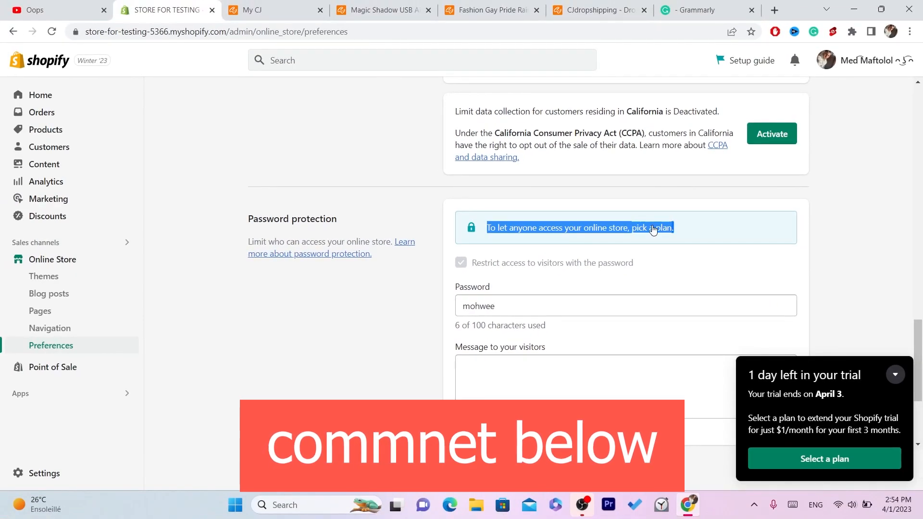
pyautogui.click(488, 264)
pyautogui.moveTo(488, 227); pyautogui.dragTo(688, 234)
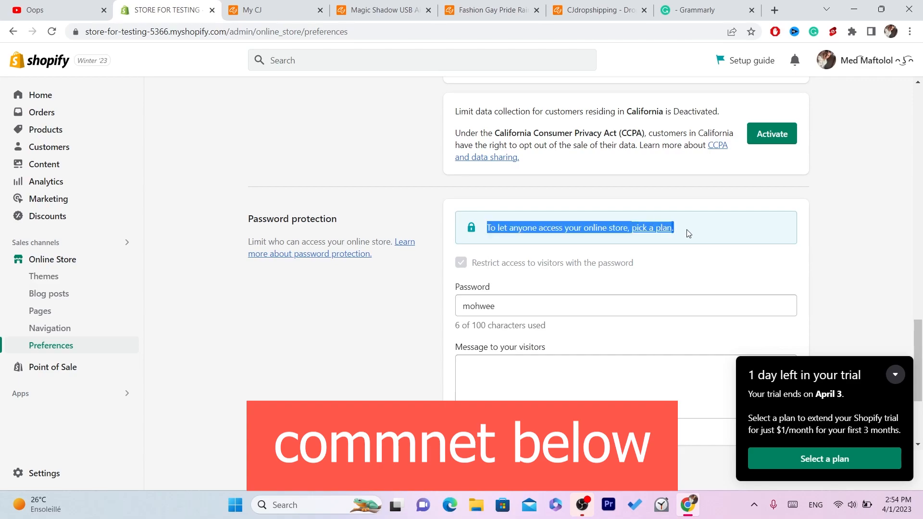
pyautogui.click(541, 229)
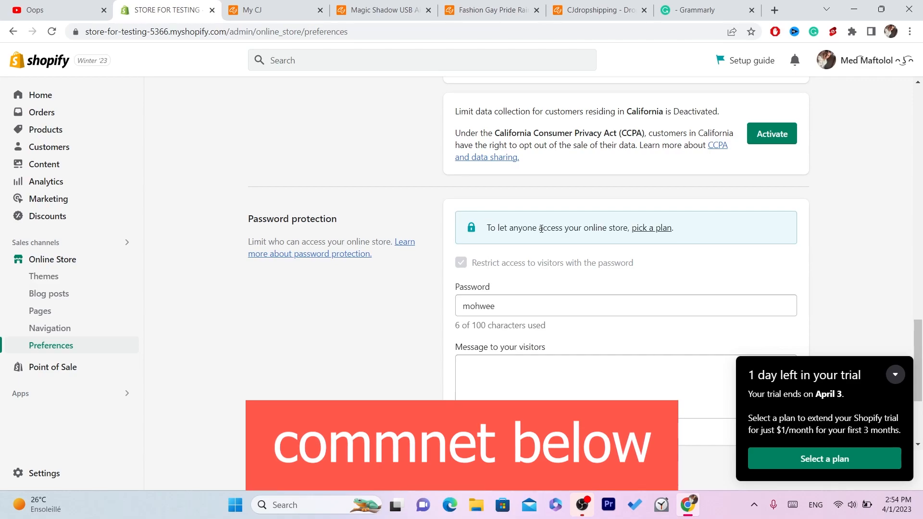
pyautogui.tripleClick(540, 229)
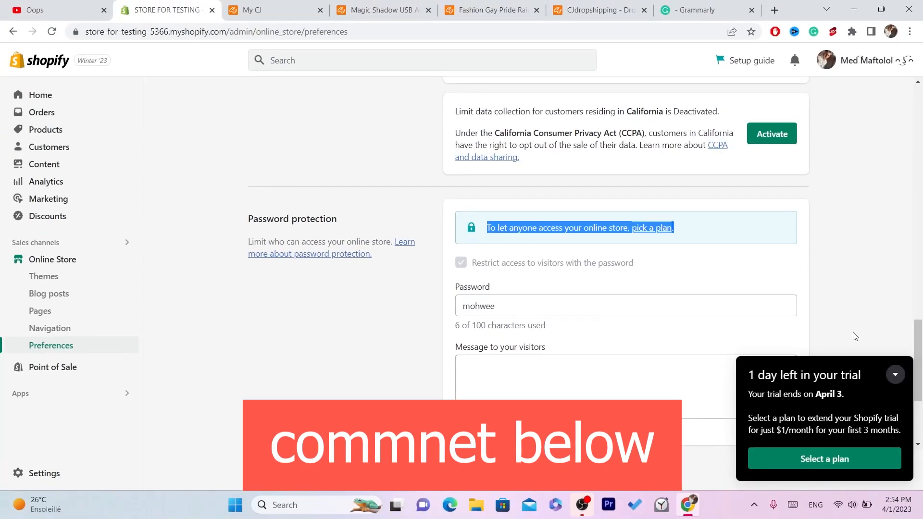
pyautogui.moveTo(919, 330); pyautogui.dragTo(865, 58)
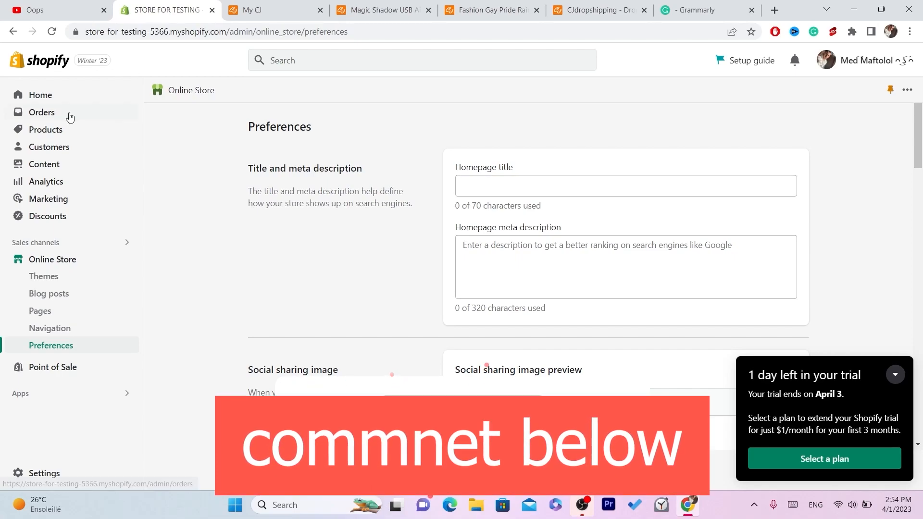
pyautogui.click(36, 98)
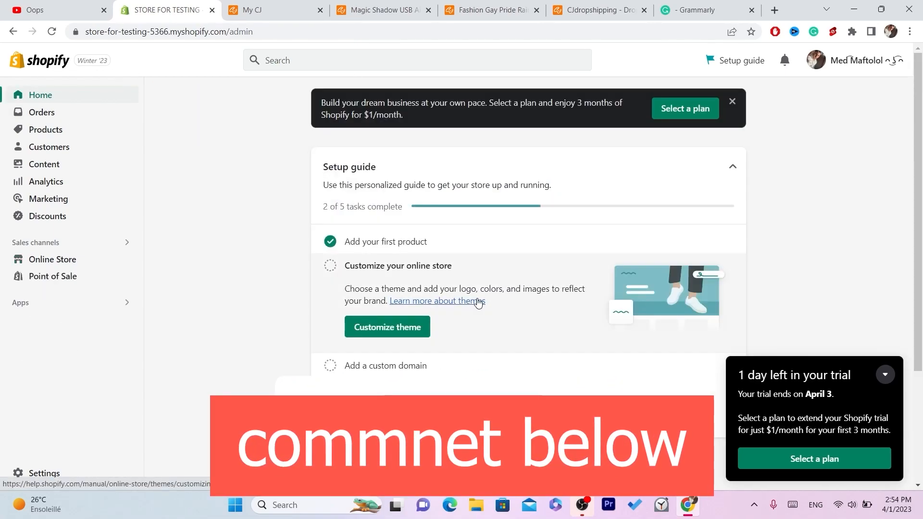